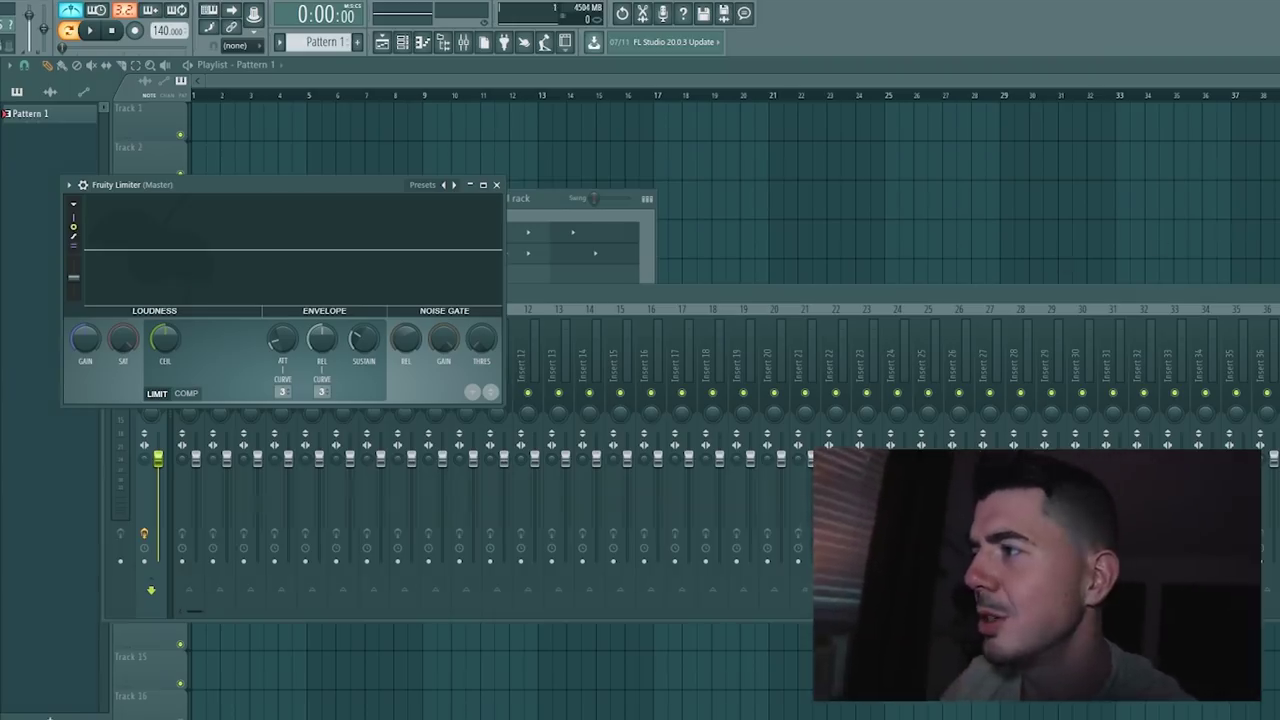
Step: Remove the Fruity Limiter from the master track's last effect slot
click(1262, 560)
click(1262, 560)
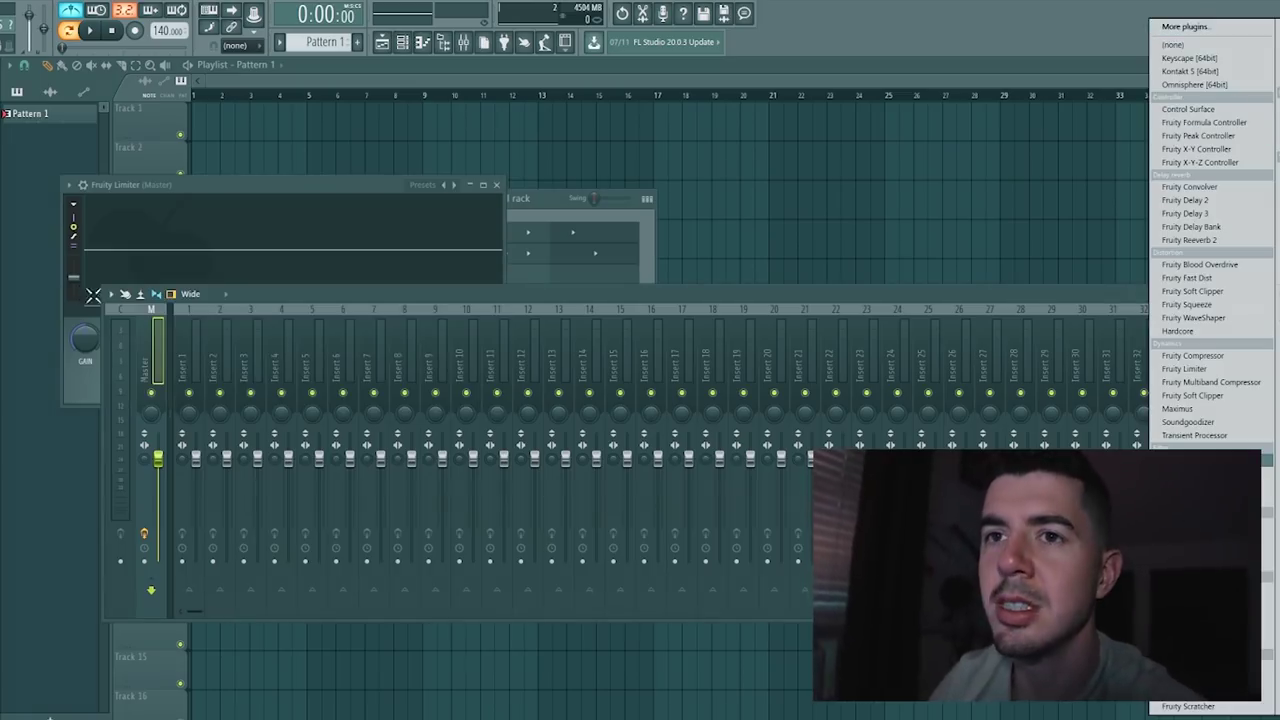
click(164, 350)
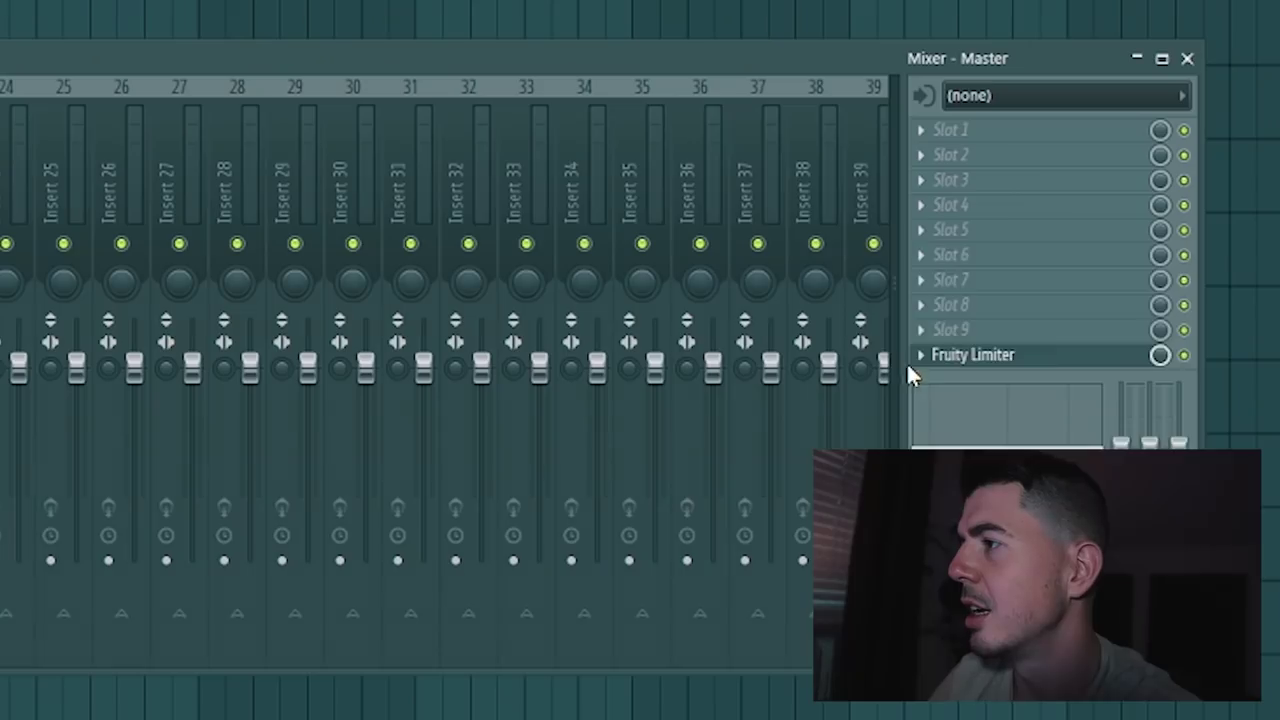
click(909, 361)
mouse_move(971, 271)
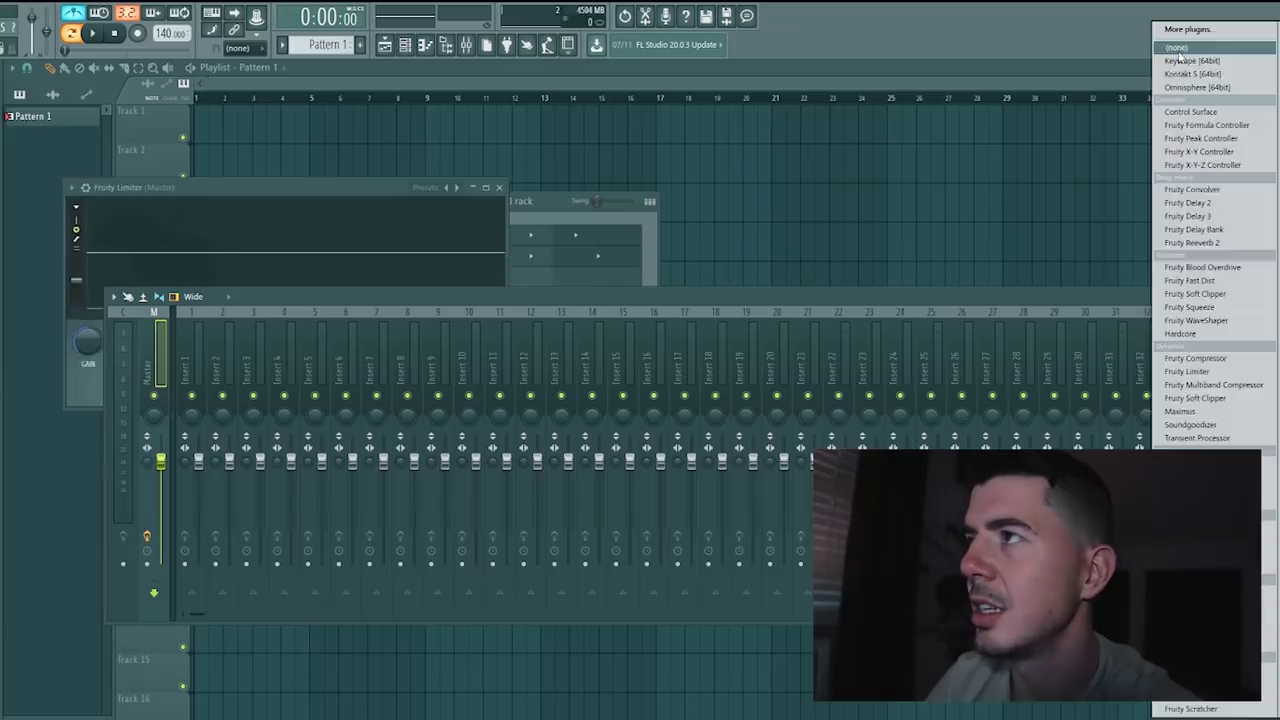
key(Escape)
Step: Look over the project templates with and without a limiter and bring up the channel rack
mouse_move(8, 62)
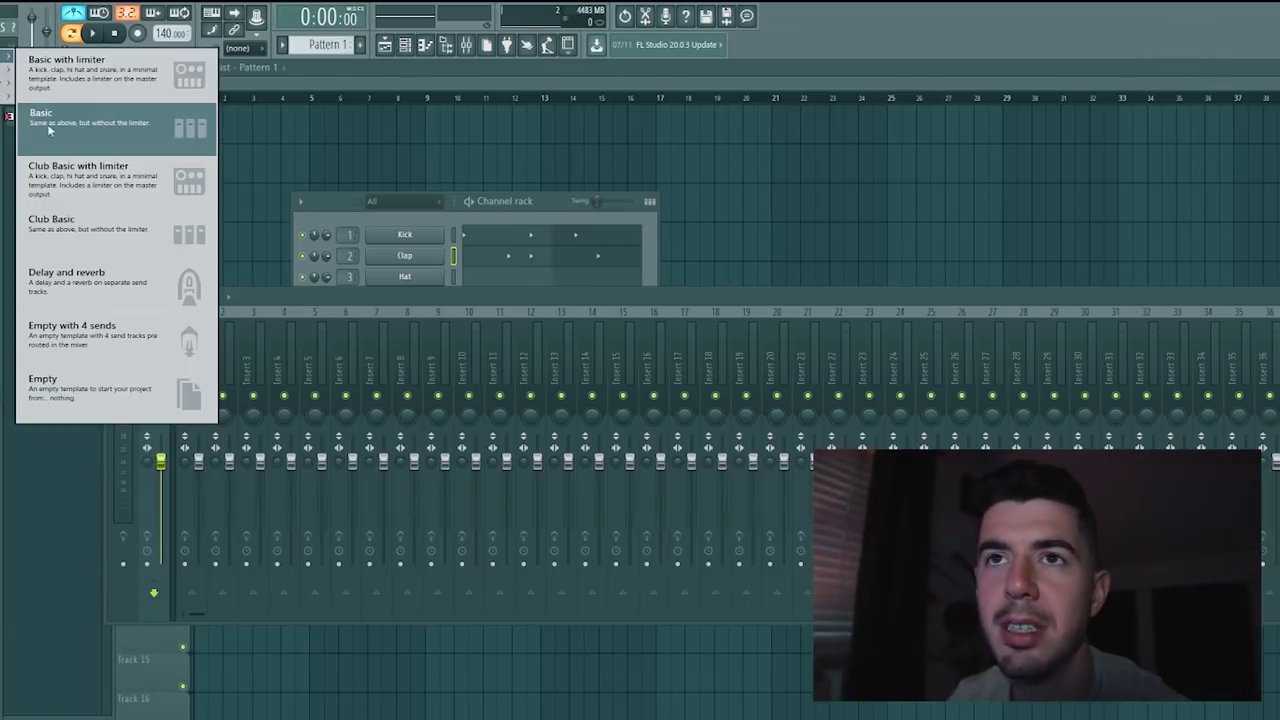
click(83, 78)
click(466, 45)
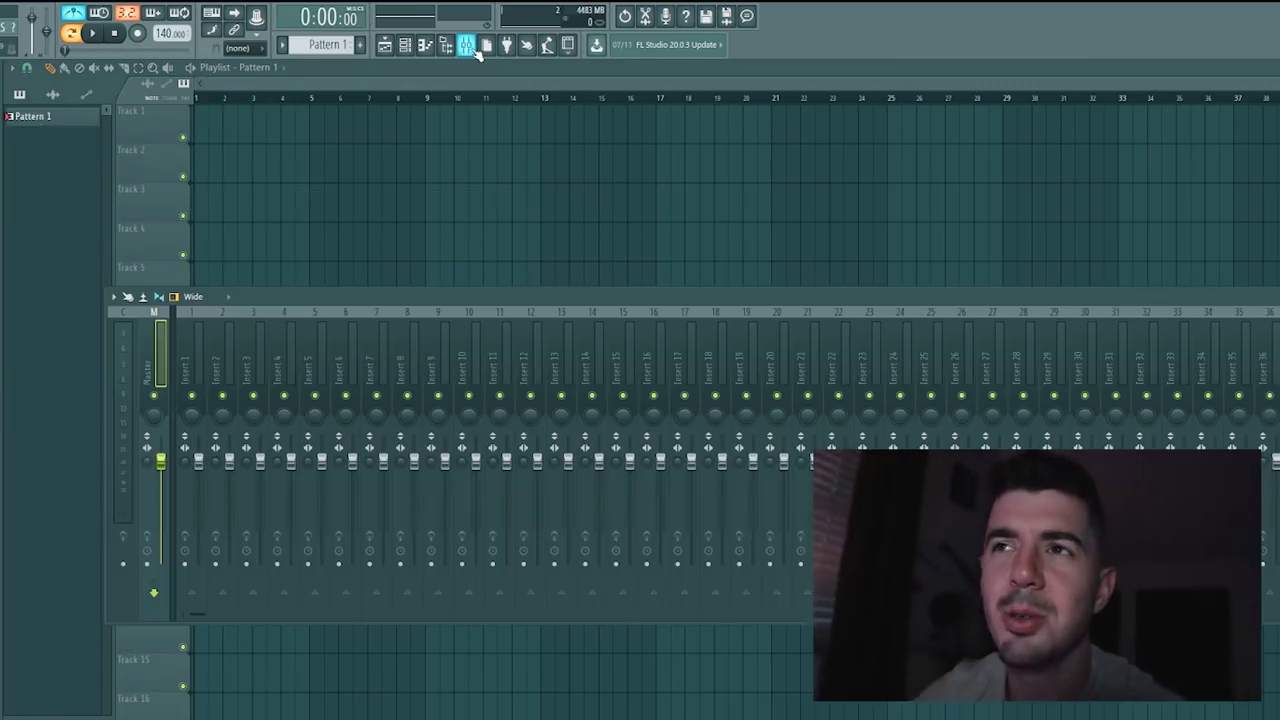
click(405, 45)
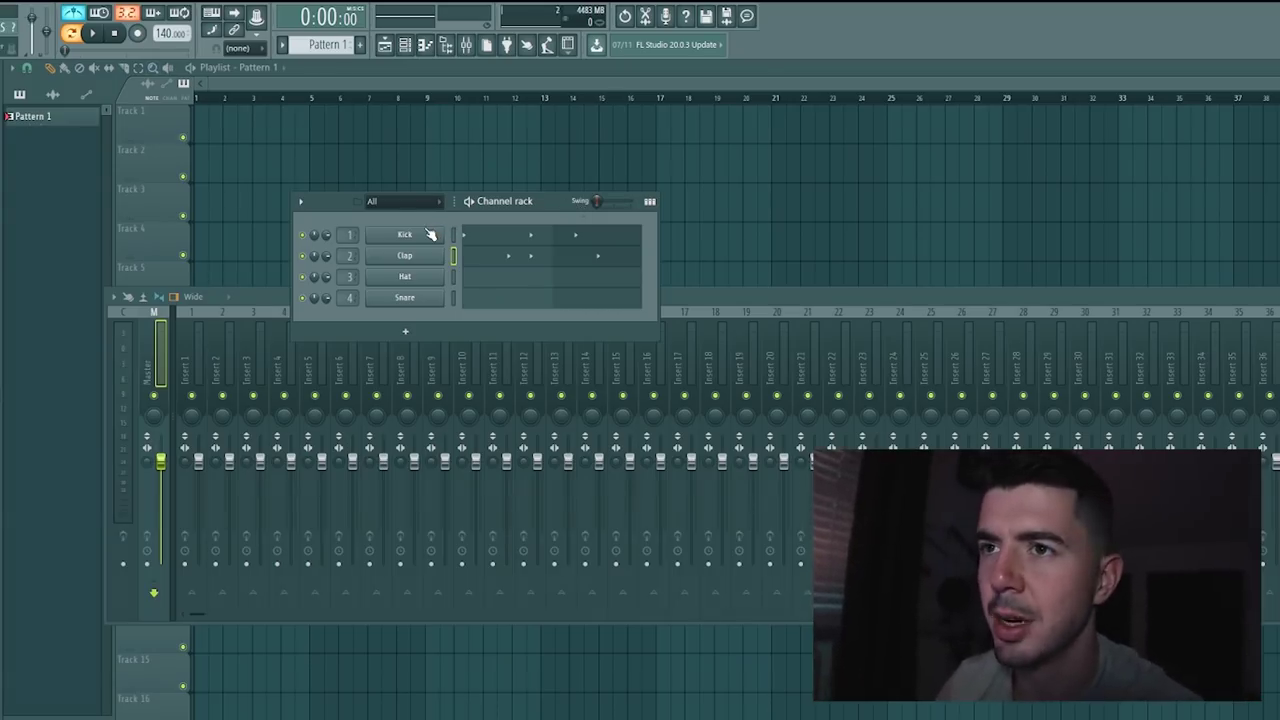
Step: Open the Hat channel's settings and fill every step of its row in the channel rack
click(420, 277)
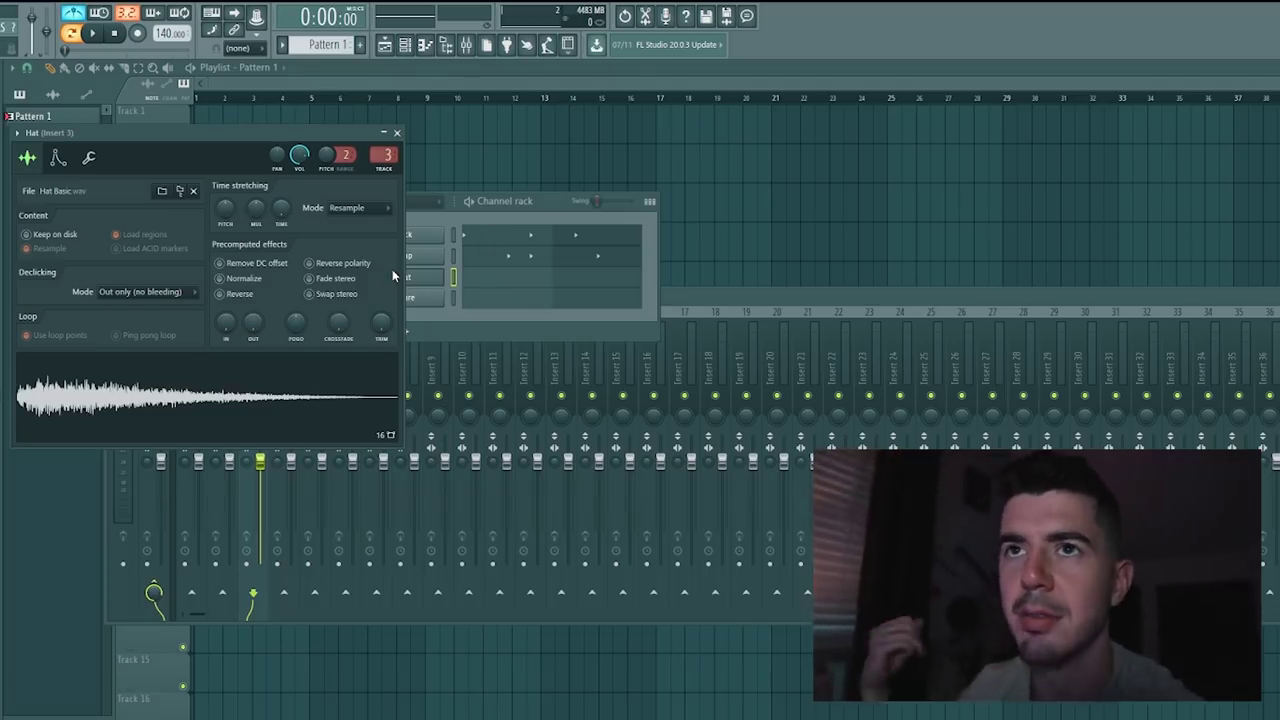
right_click(436, 280)
click(595, 321)
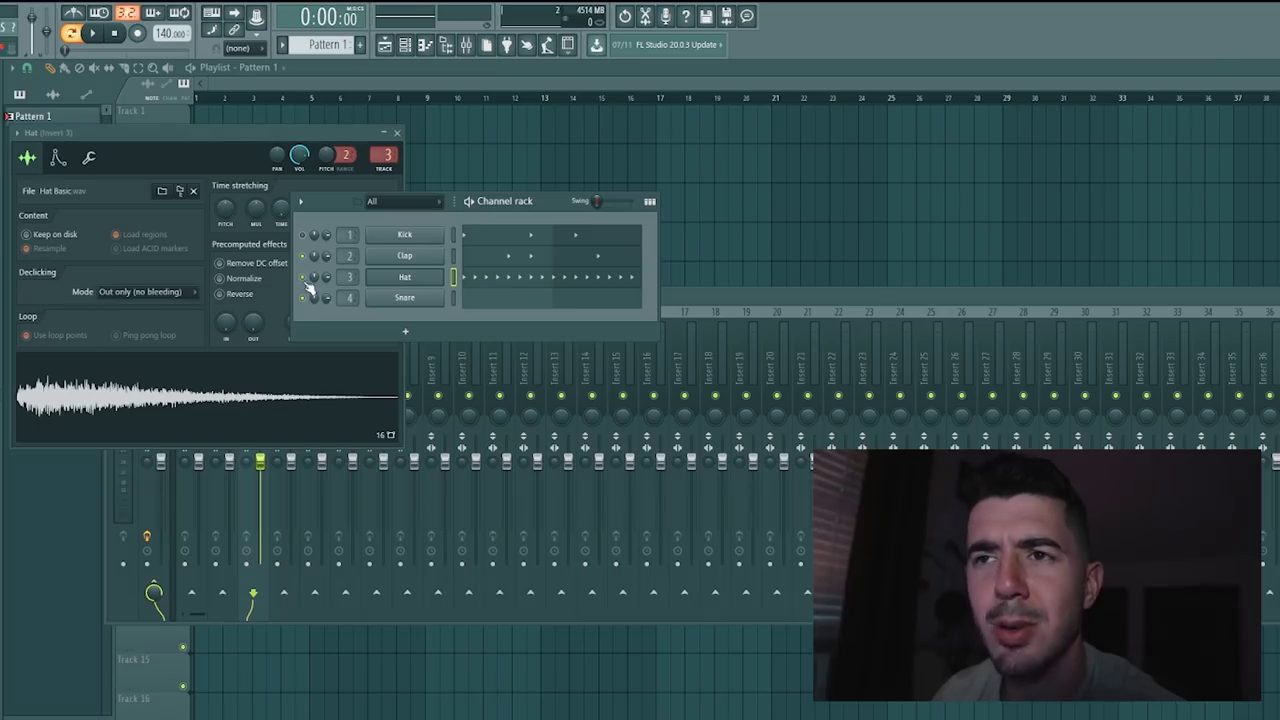
Step: Inspect the Kick notes in the piano roll and play the pattern with the channel rack open
click(526, 243)
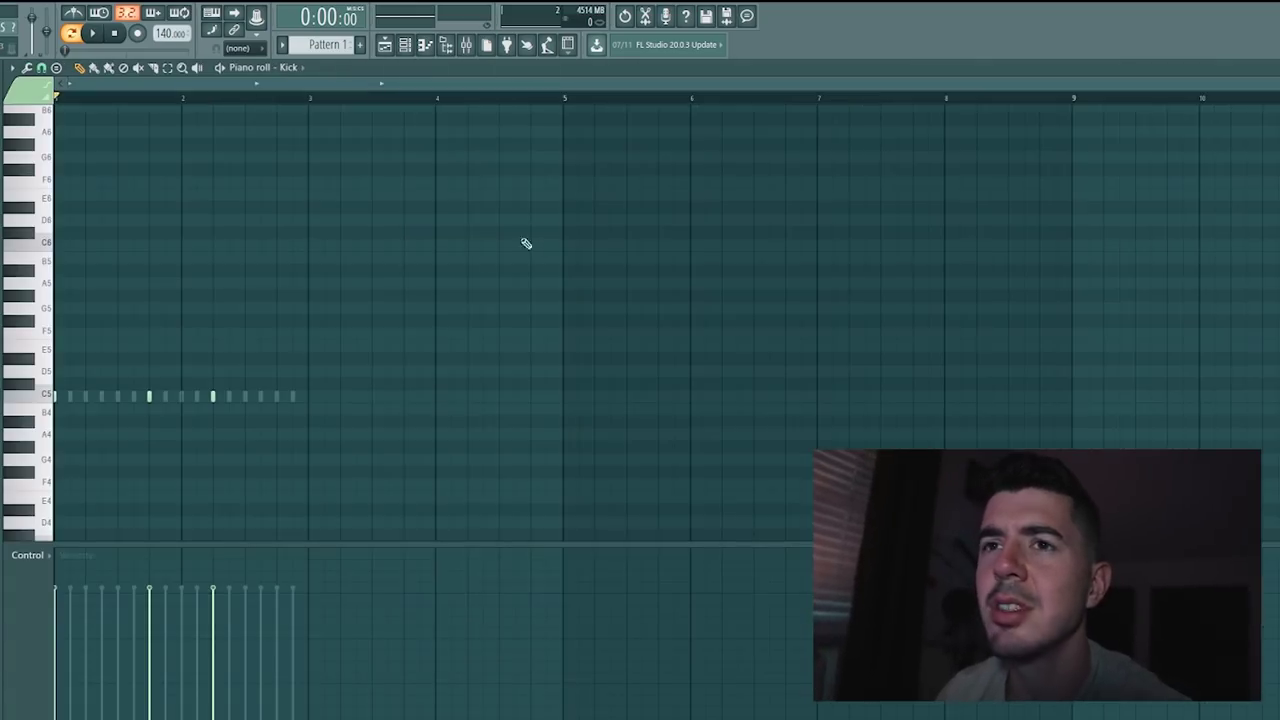
scroll(228, 232, down, 4)
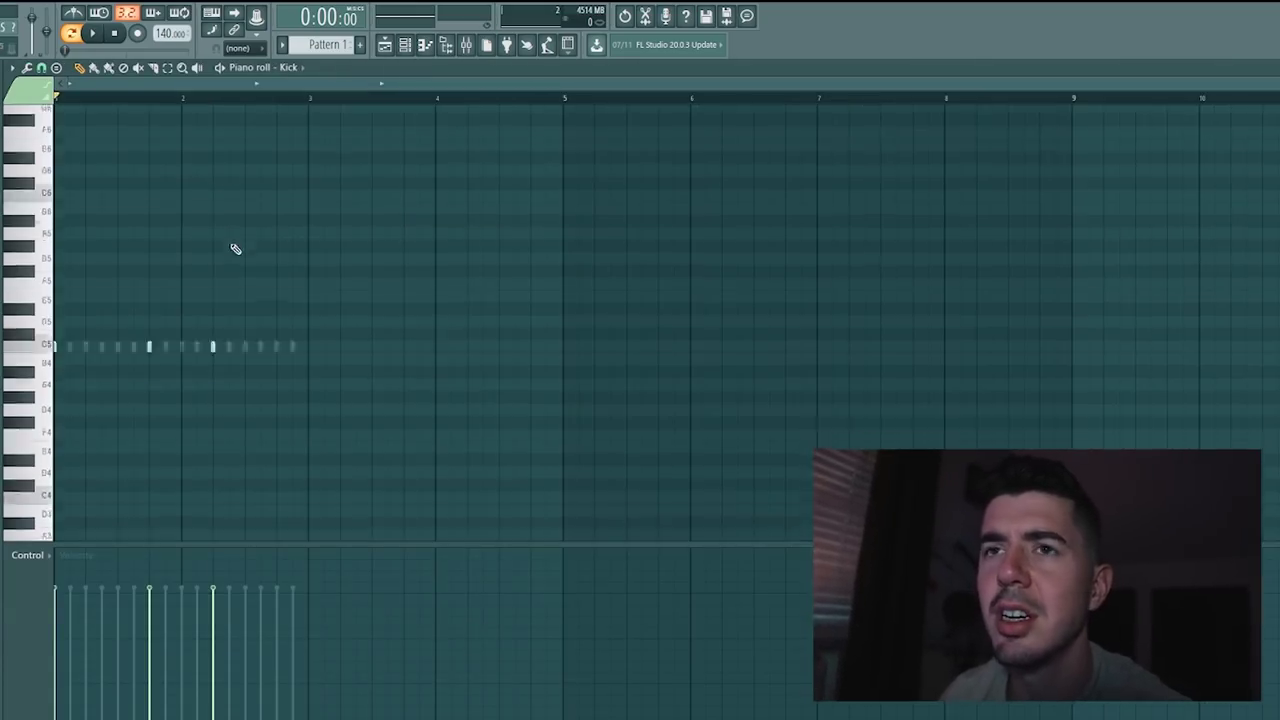
click(406, 46)
click(94, 34)
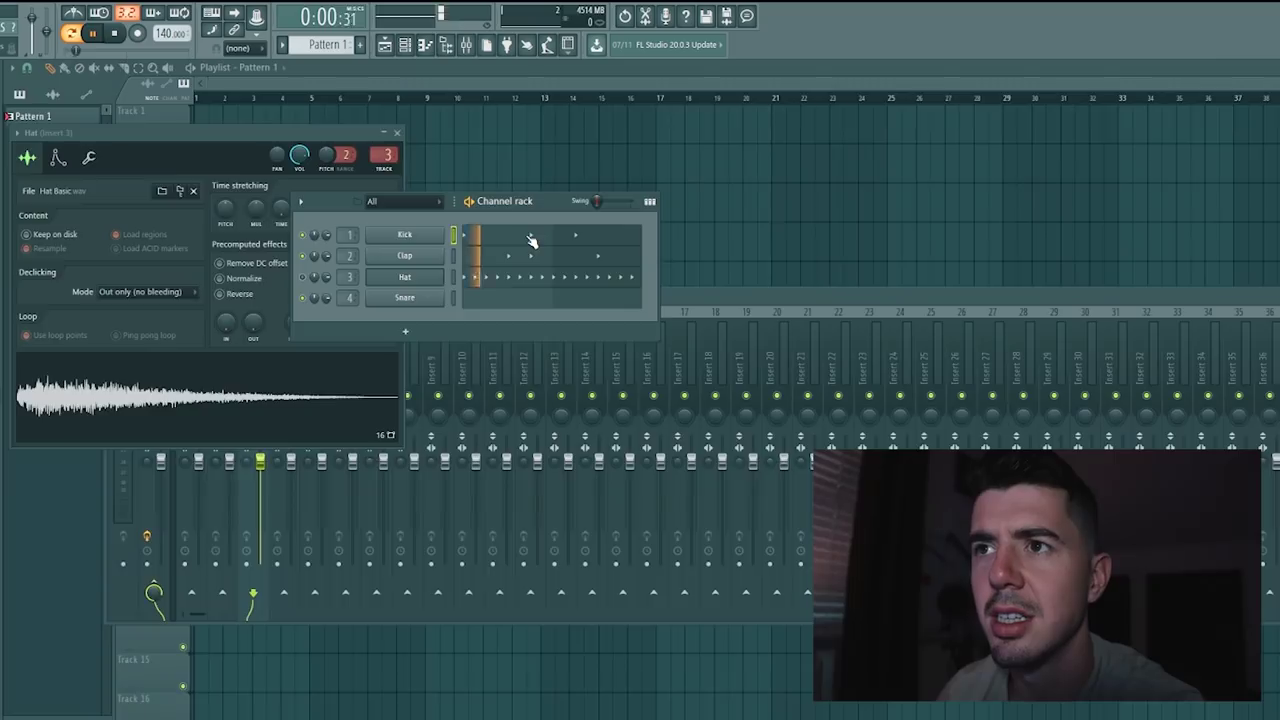
click(531, 240)
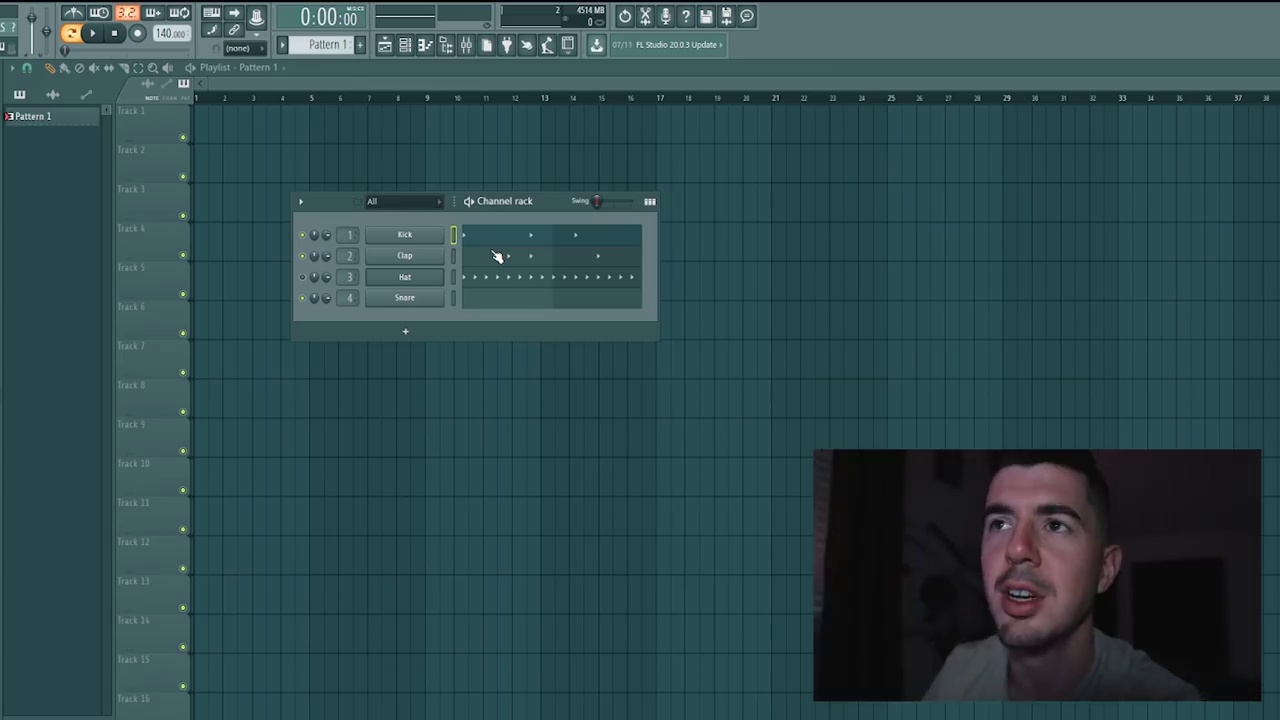
Step: Close the Keys 1 settings and play the clip twice to watch its level on the mixer meters
click(470, 44)
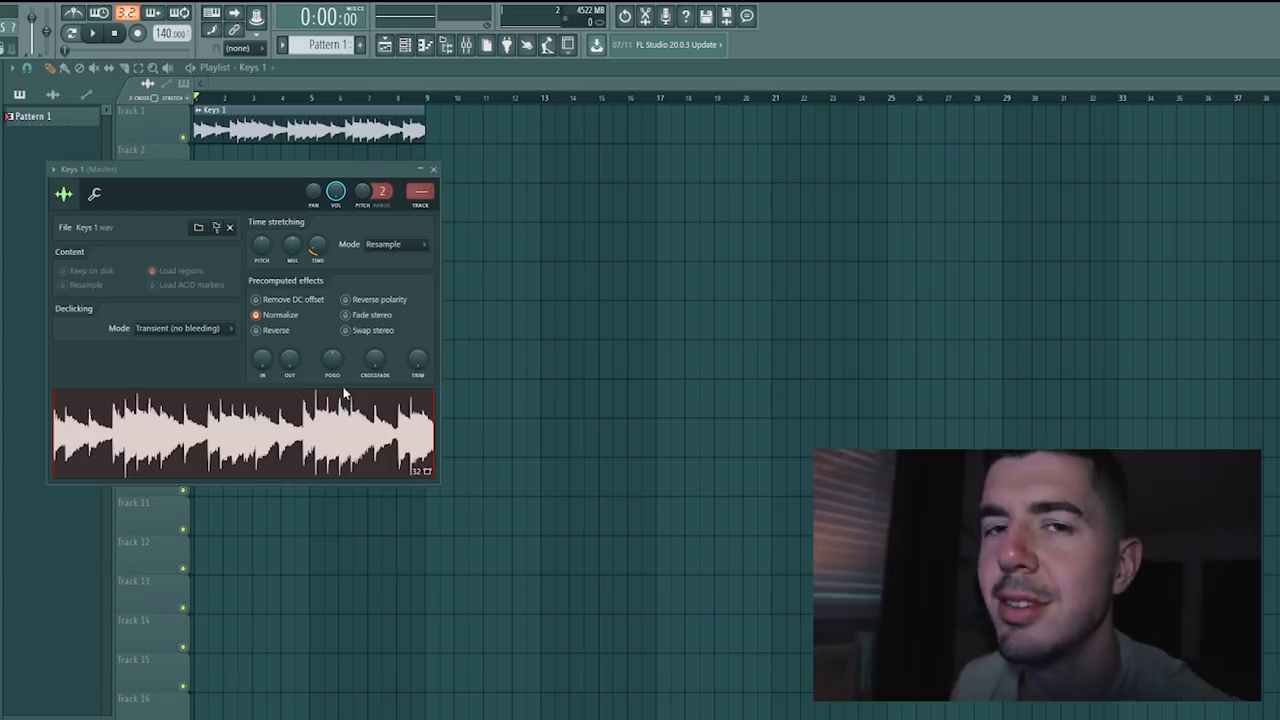
key(Escape)
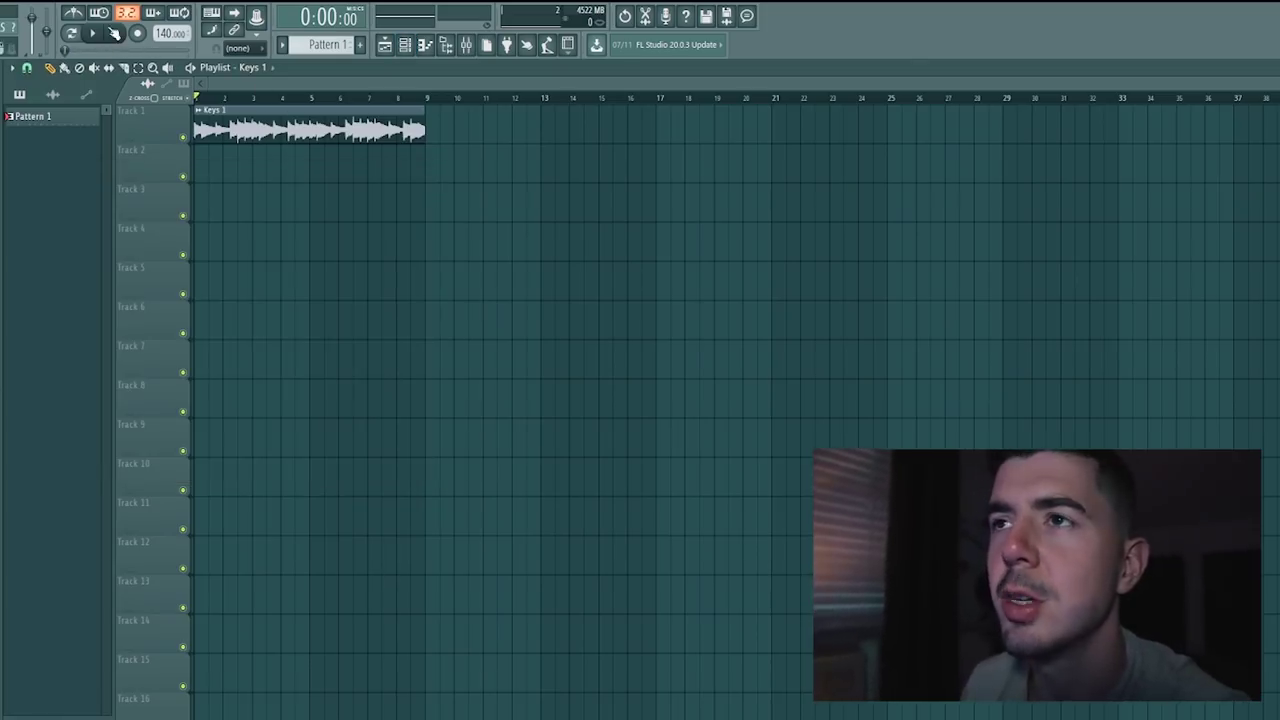
click(92, 33)
click(466, 46)
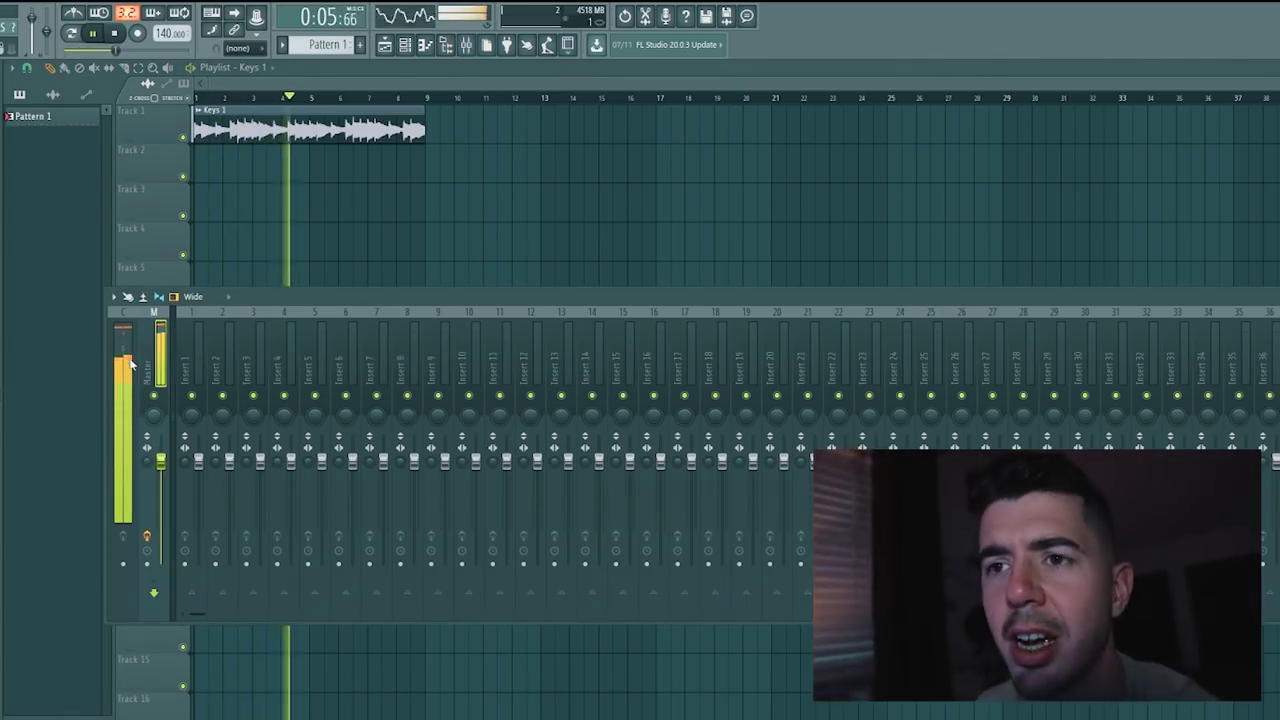
click(116, 35)
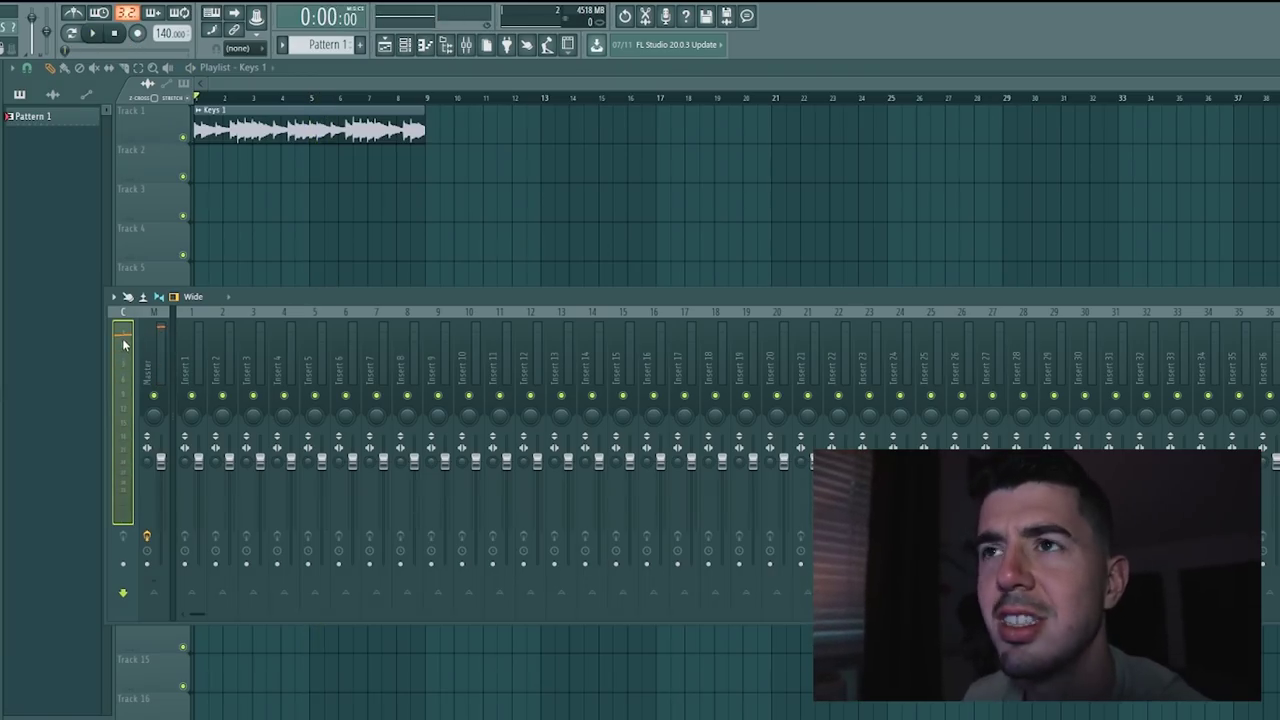
click(92, 33)
click(114, 33)
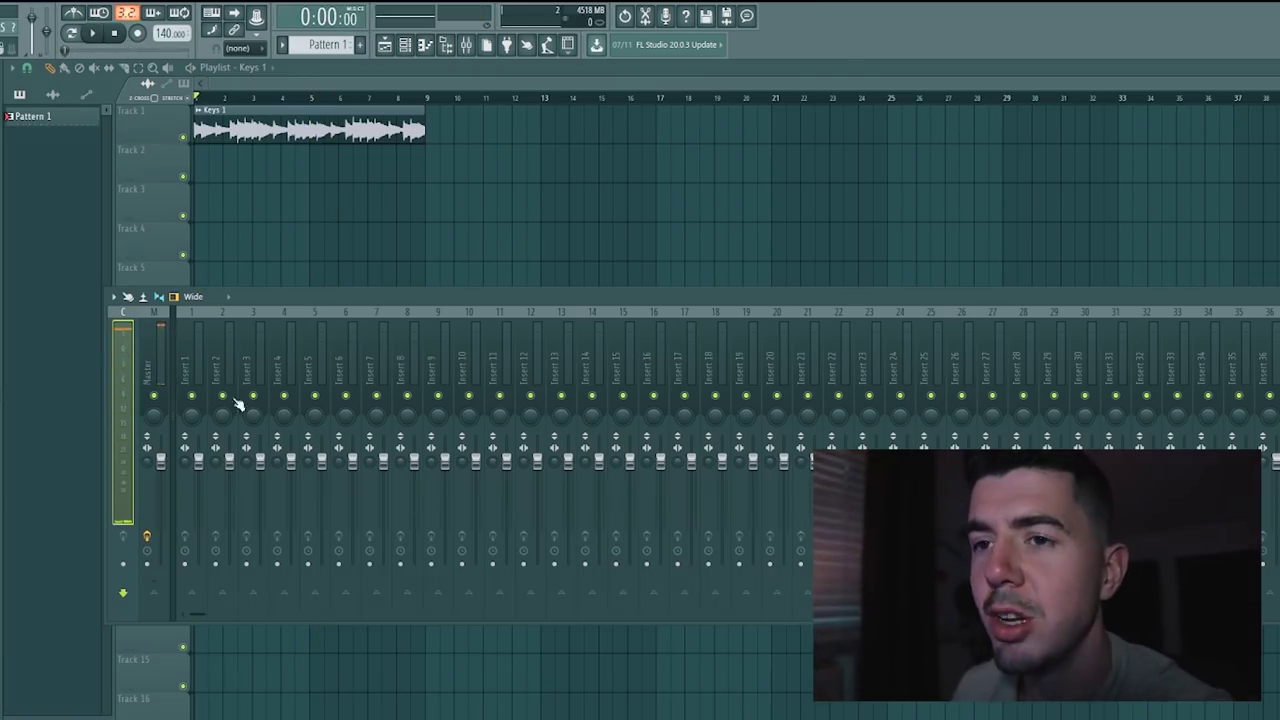
Step: Try lowering the master fader, also while the Keys 1 clip plays, and reset it to its default each time
click(162, 463)
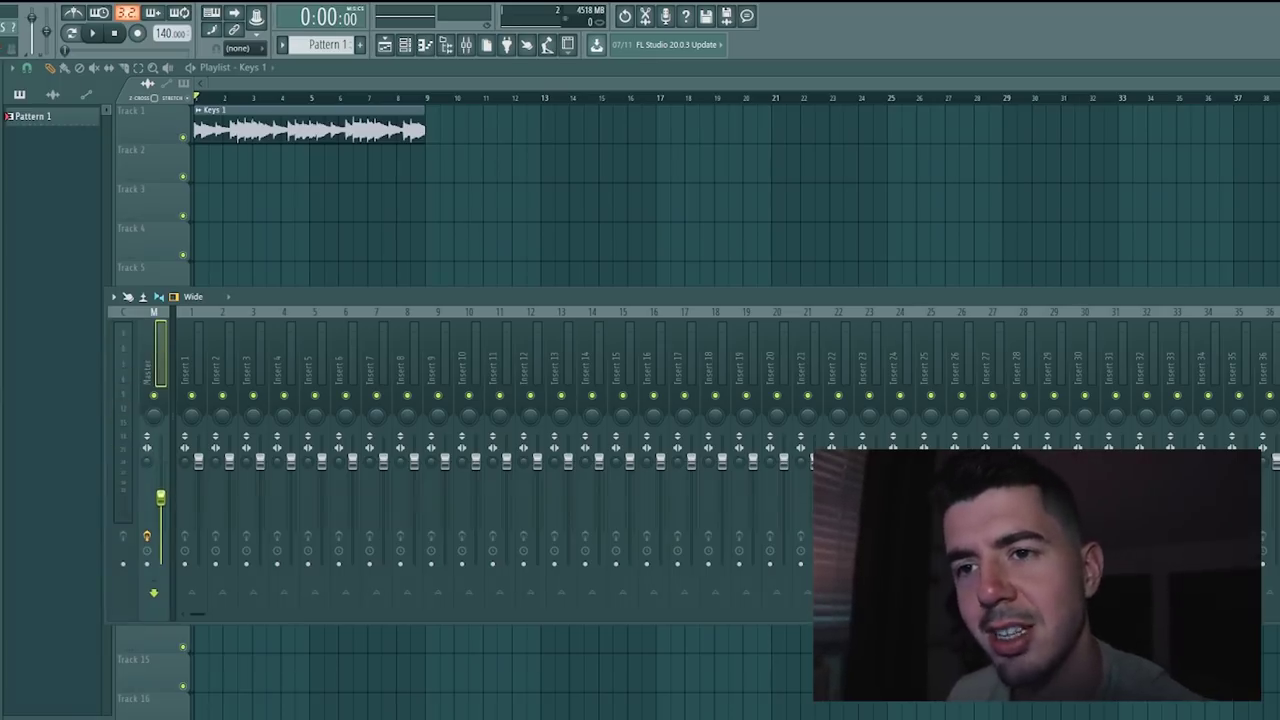
right_click(161, 497)
click(185, 508)
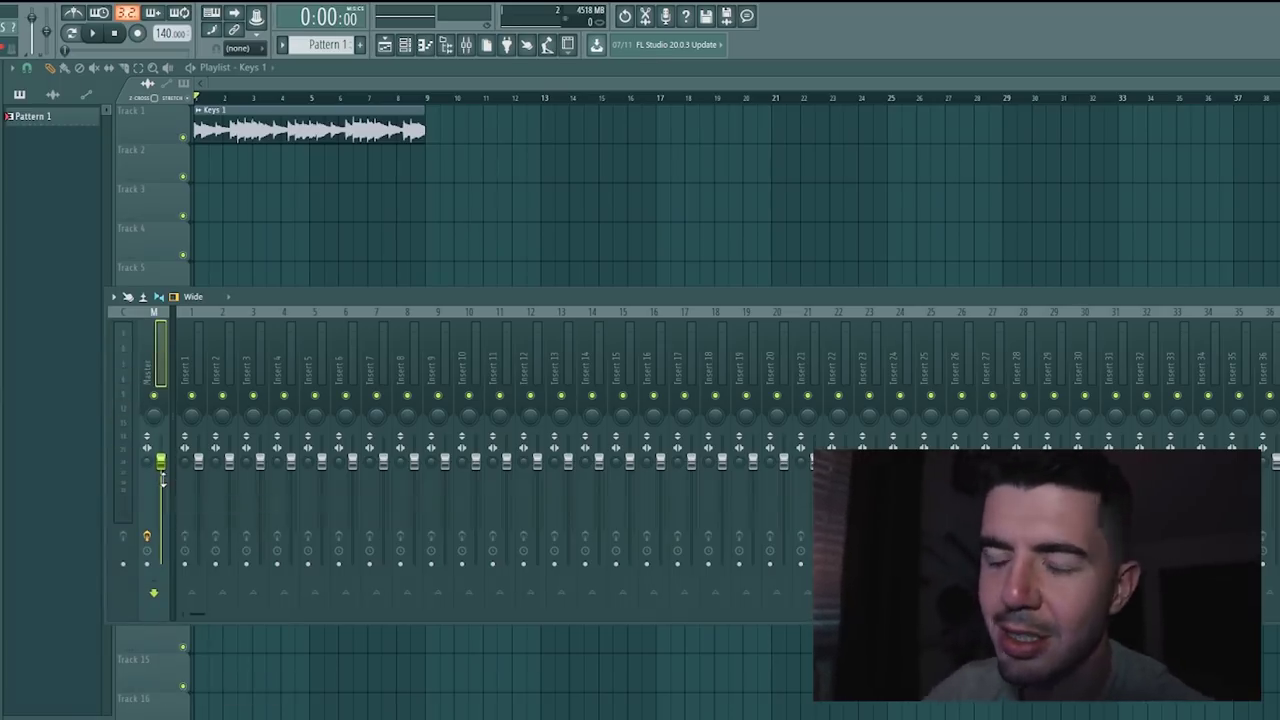
key(space)
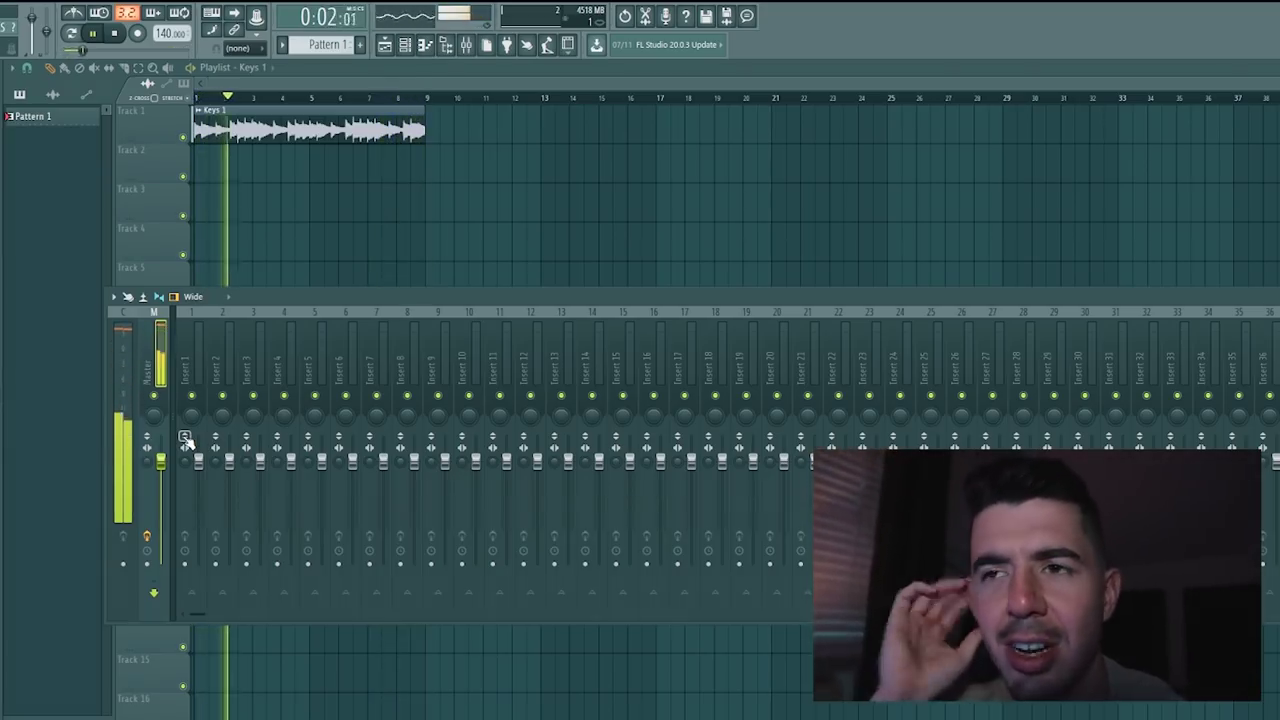
drag(186, 440, 192, 528)
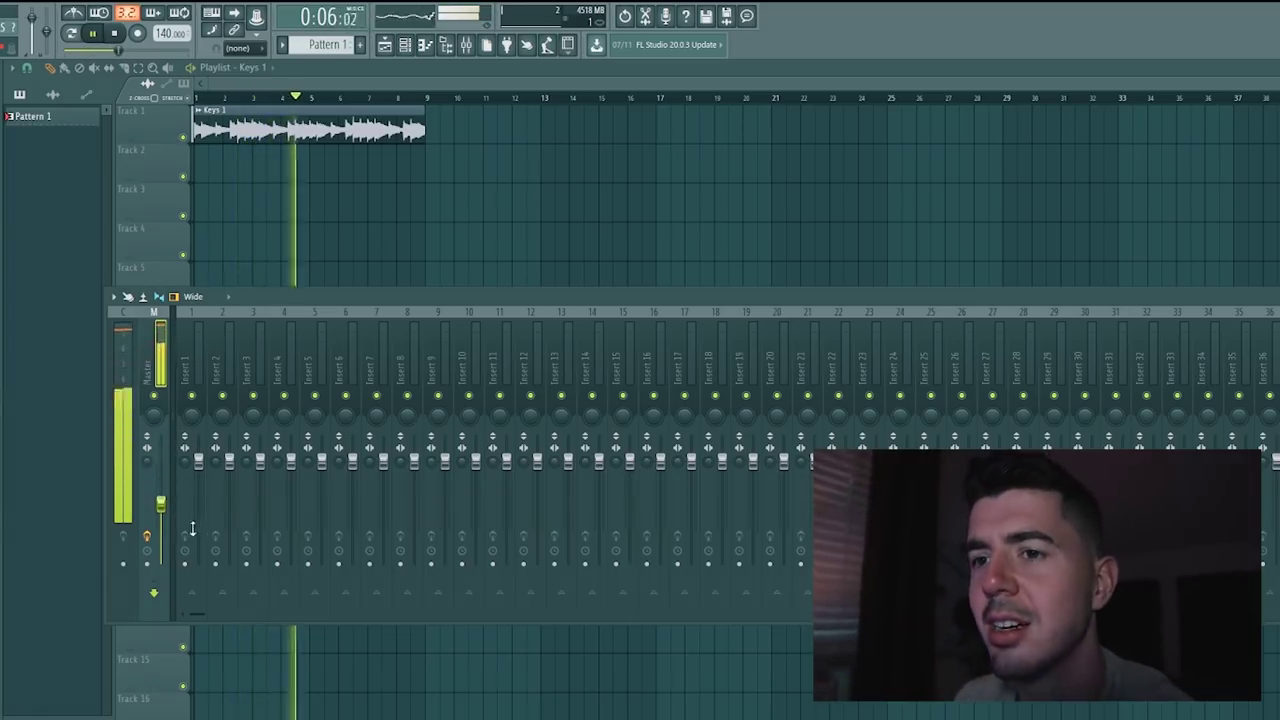
right_click(160, 505)
click(178, 514)
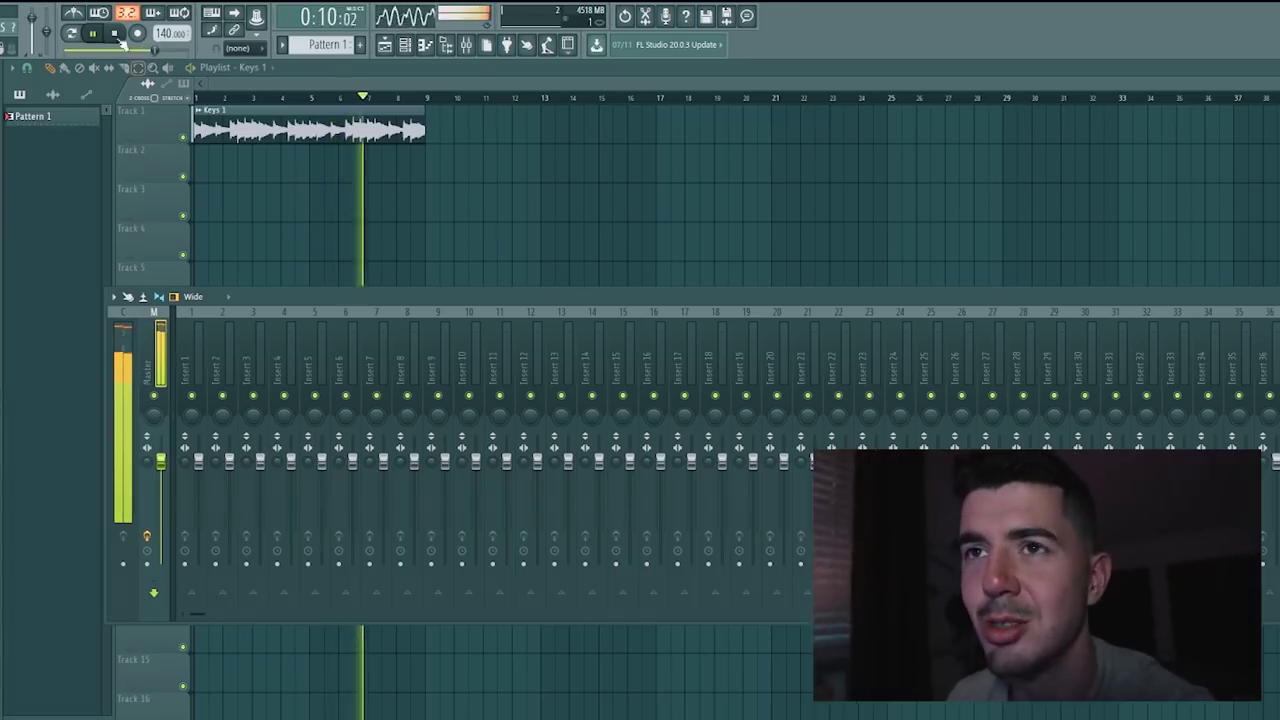
click(114, 33)
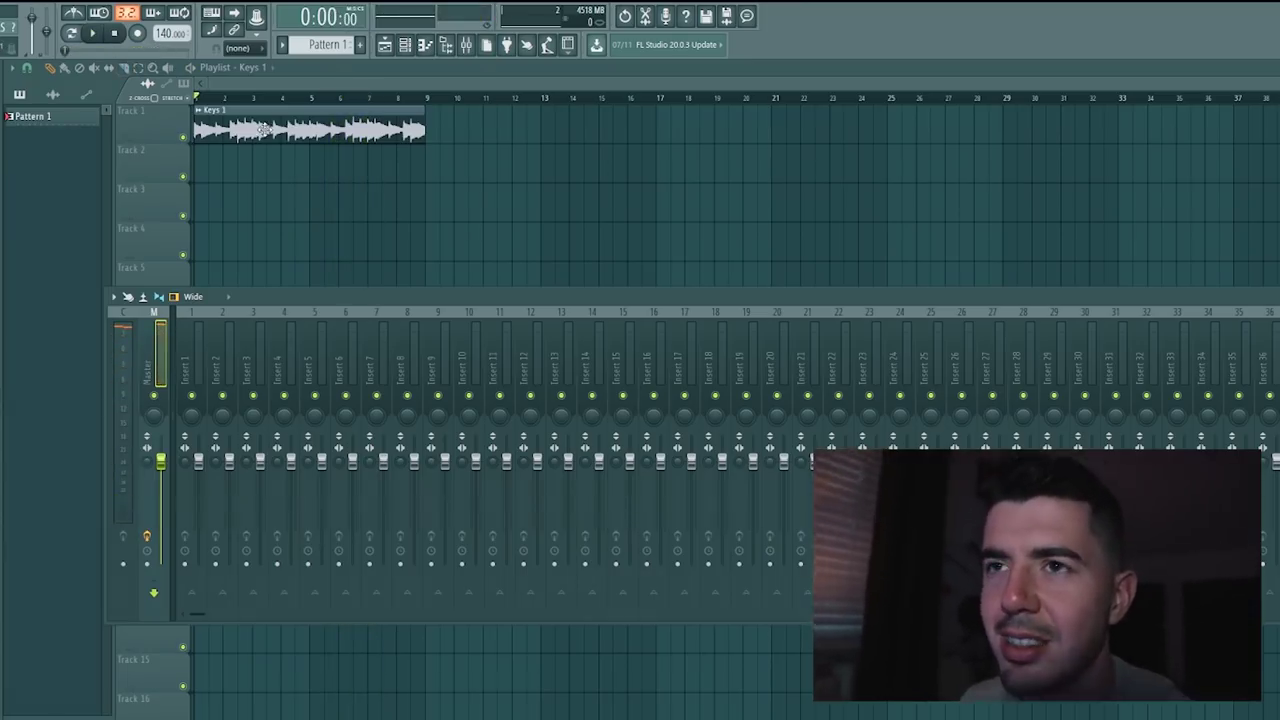
Step: Route the Keys 1 clip to mixer track 5 and lower that track's fader for playback
double_click(265, 130)
key(ctrl+l)
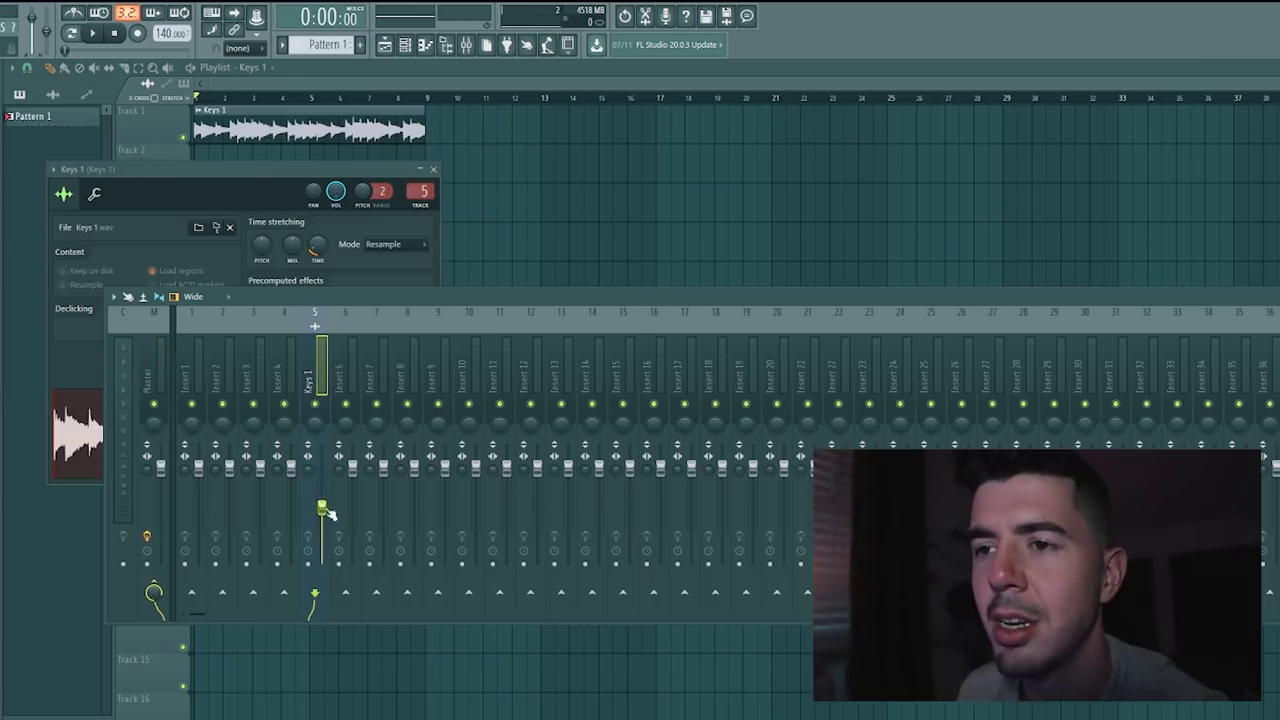
click(93, 33)
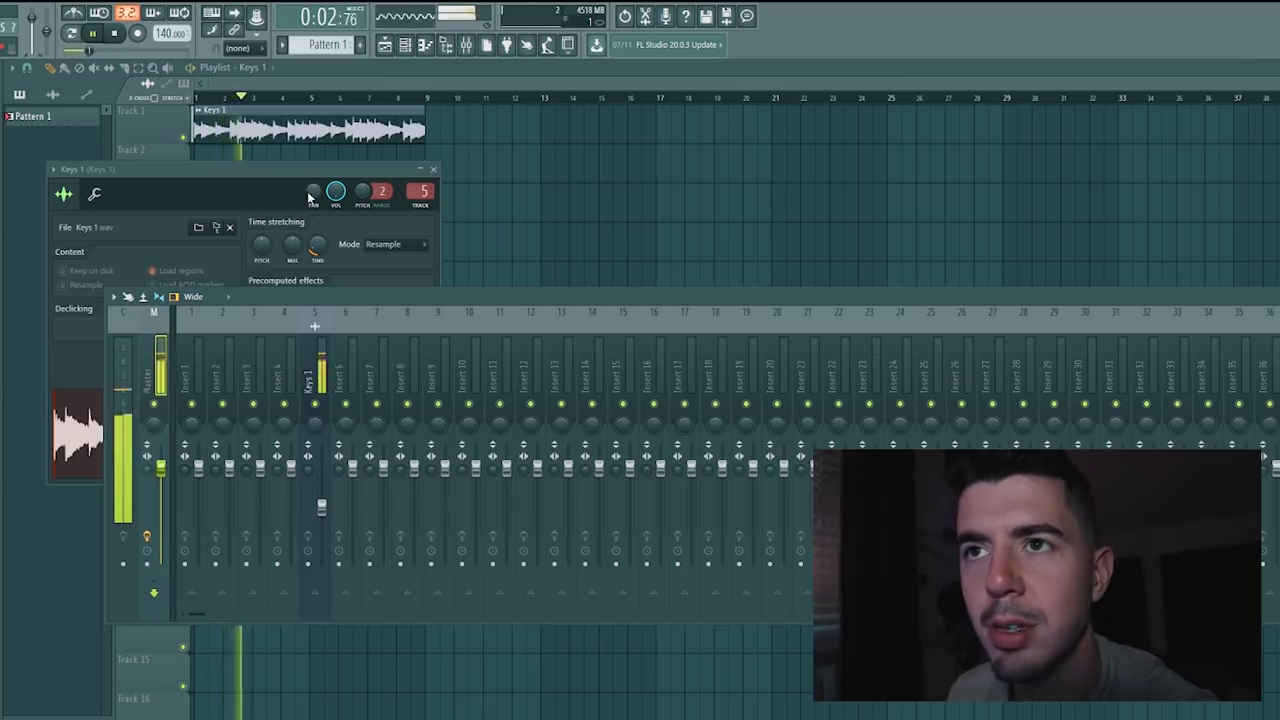
key(space)
Step: Toggle Normalize off and back on for the Keys 1 clip
click(384, 46)
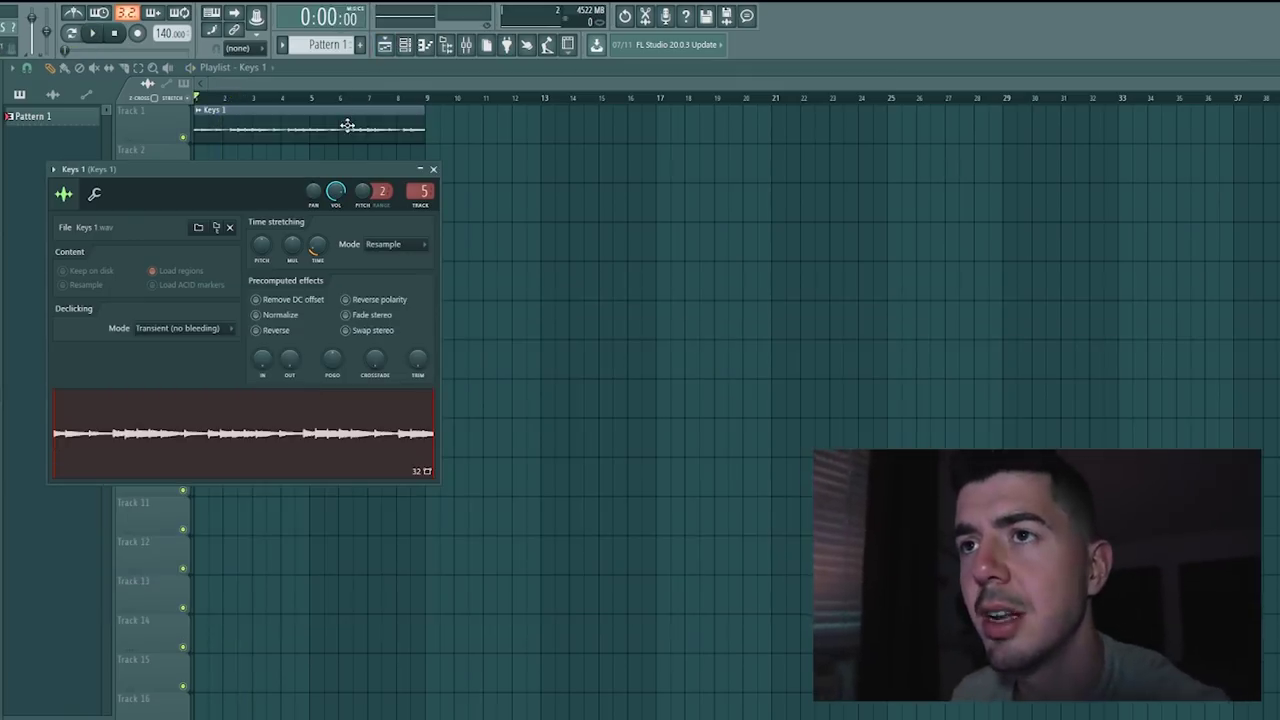
click(268, 315)
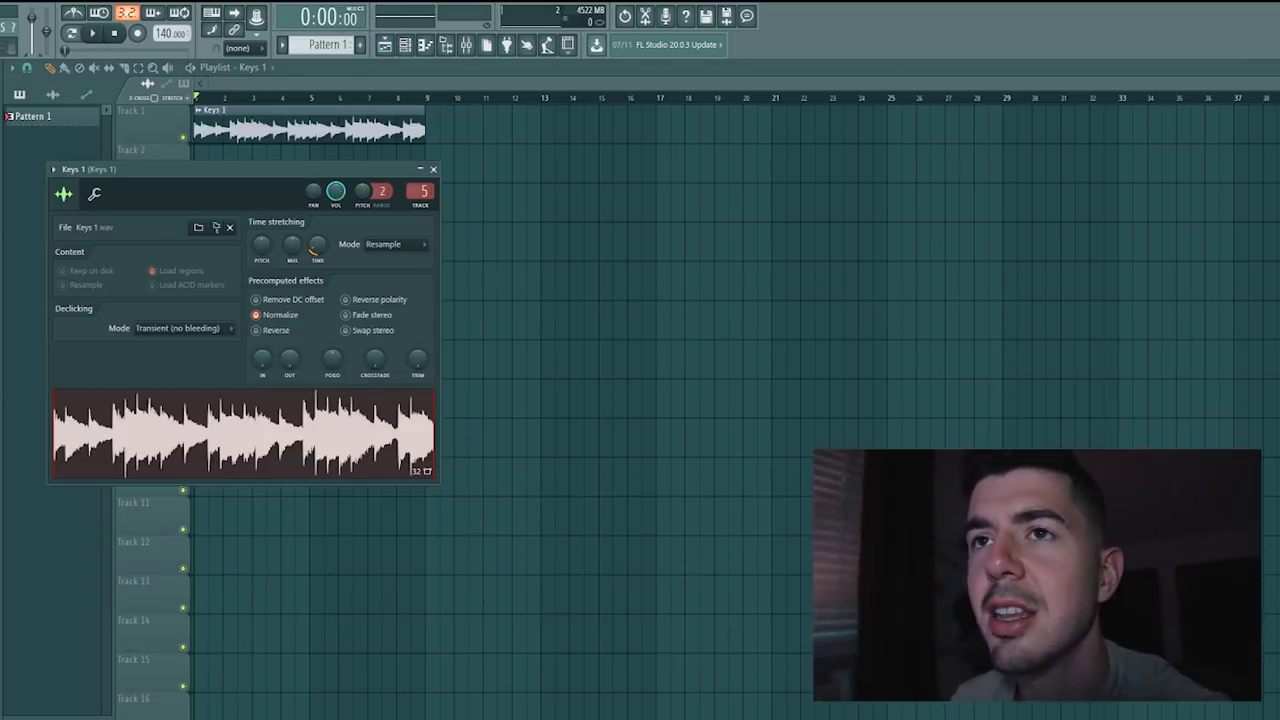
Step: Reset the Keys 1 mixer track's fader to its default and play the clip again
click(93, 33)
click(466, 44)
right_click(322, 512)
key(Escape)
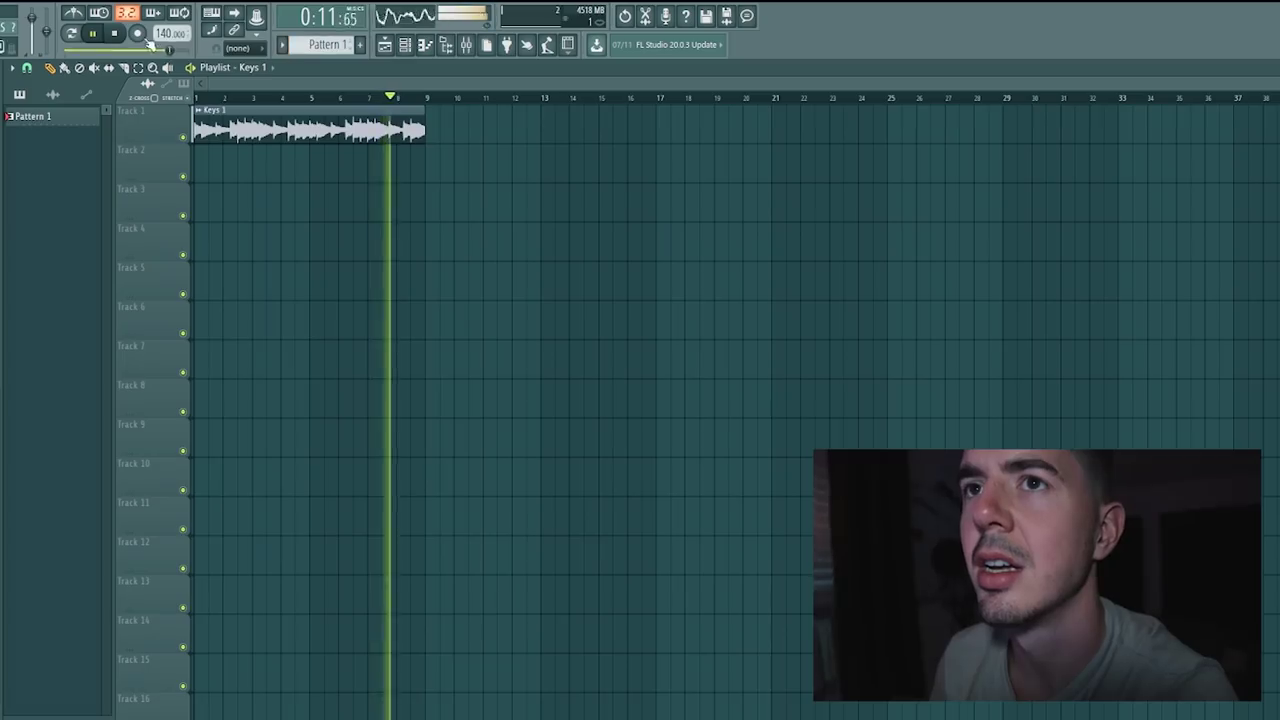
key(space)
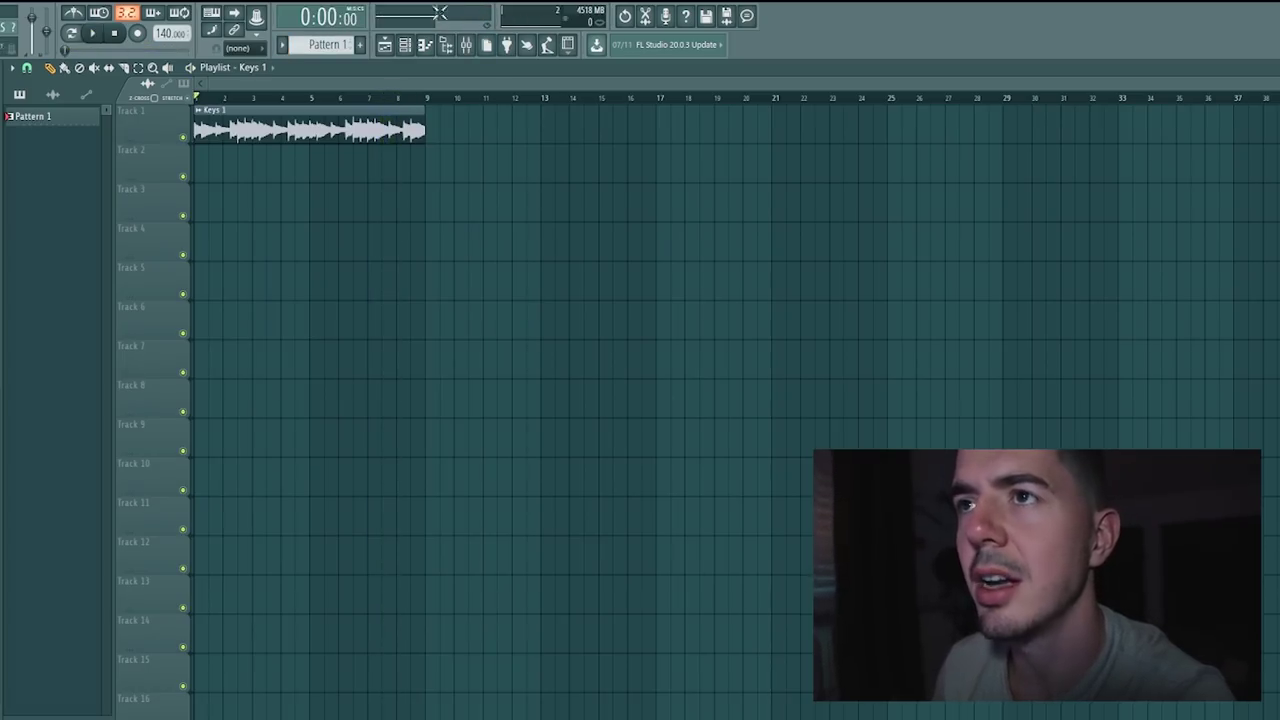
click(93, 33)
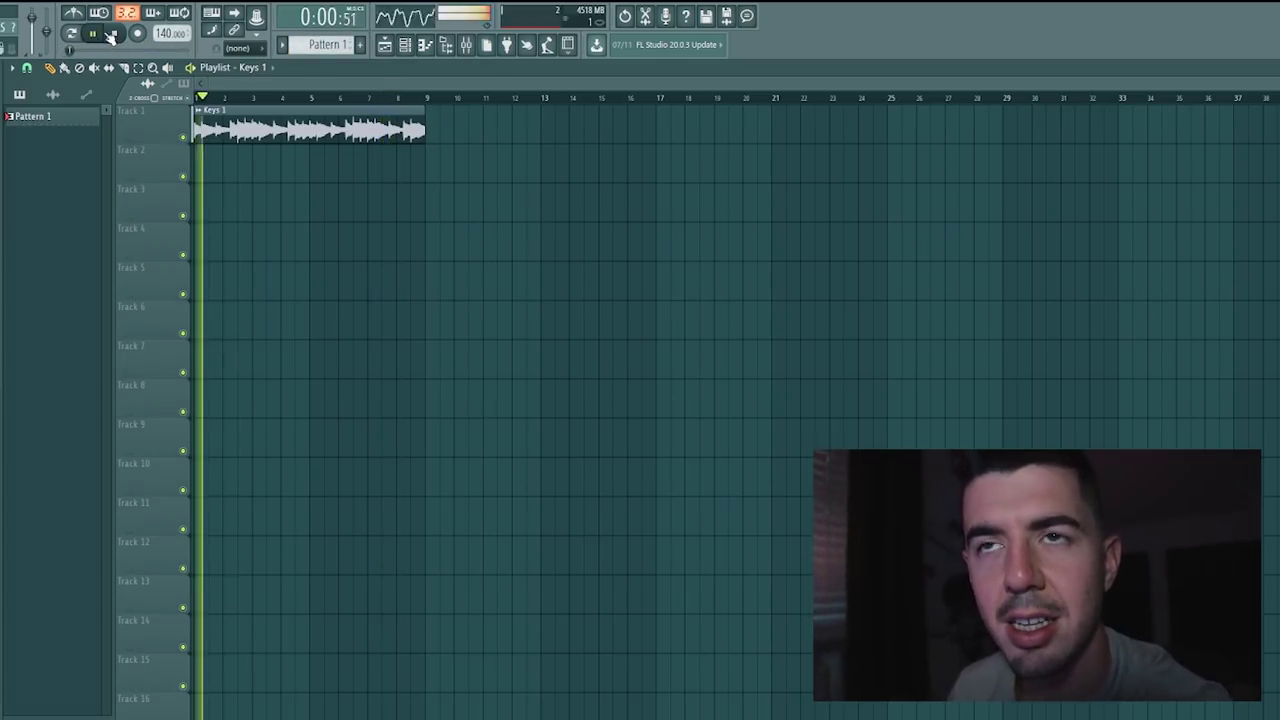
click(114, 33)
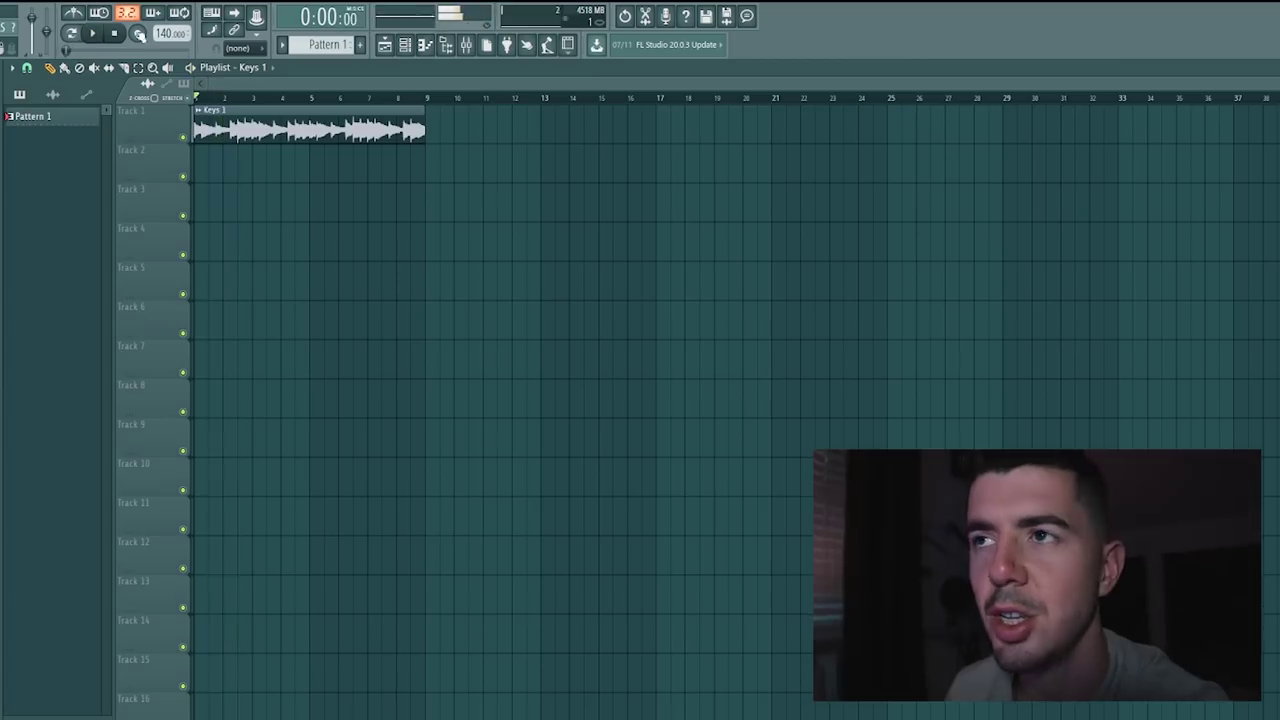
Step: Compare the master and current mixer tracks, and play the Keys 1 clip to check the current track's meter
click(466, 44)
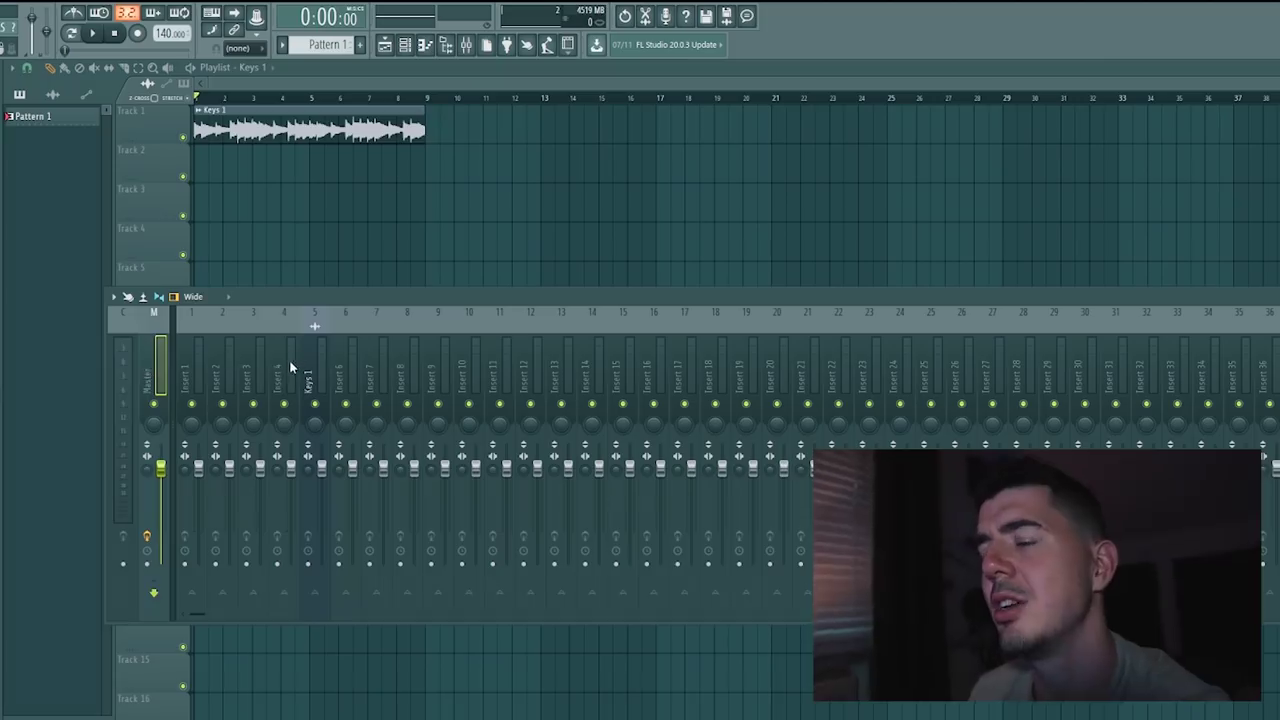
click(290, 368)
click(151, 365)
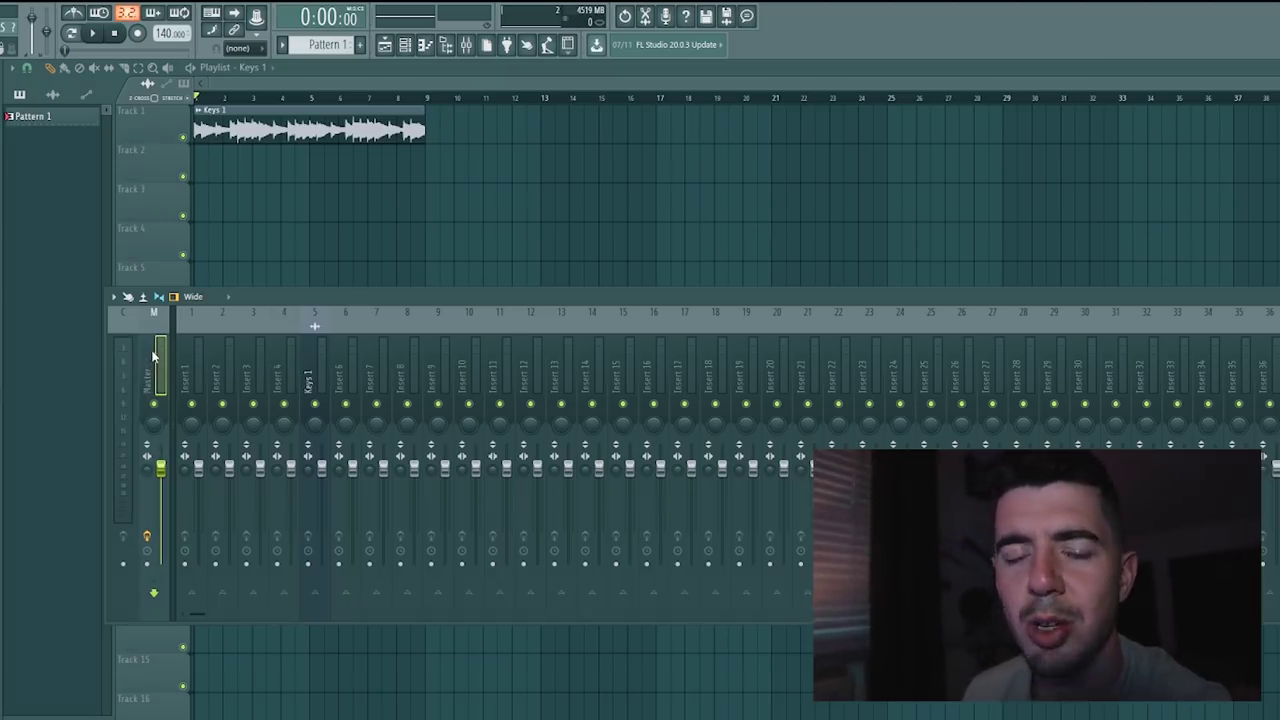
click(118, 366)
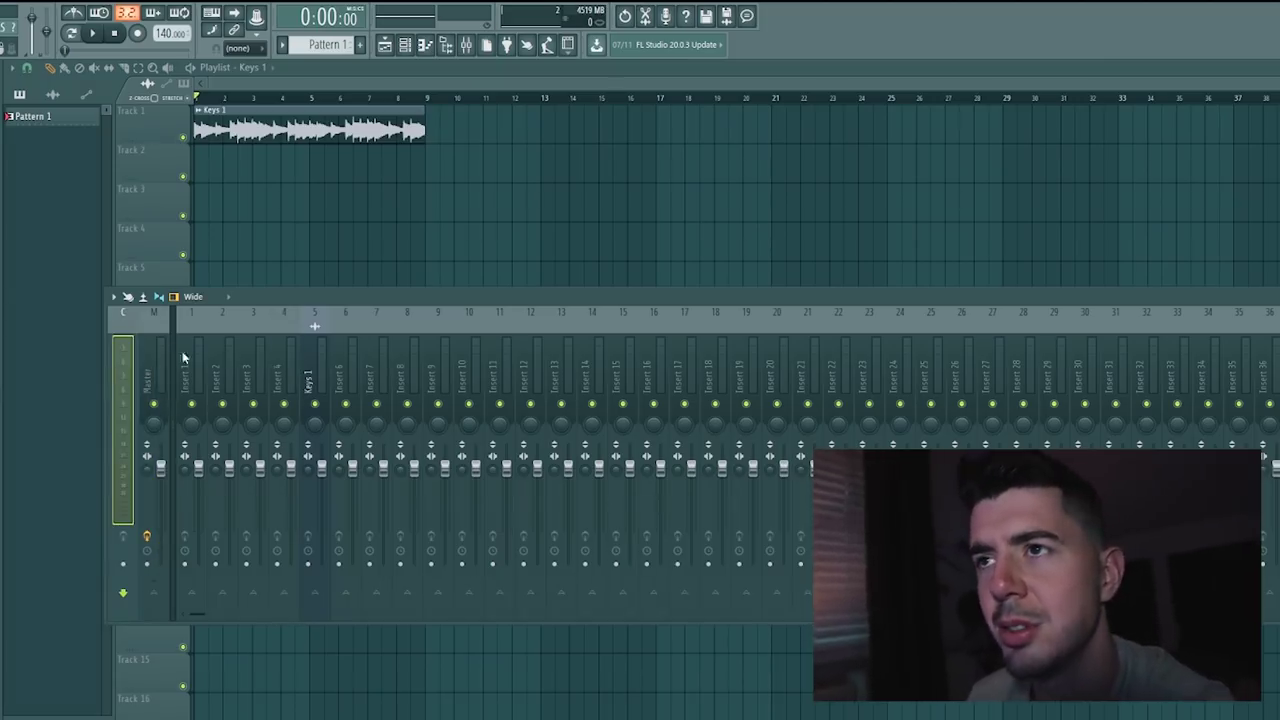
click(95, 33)
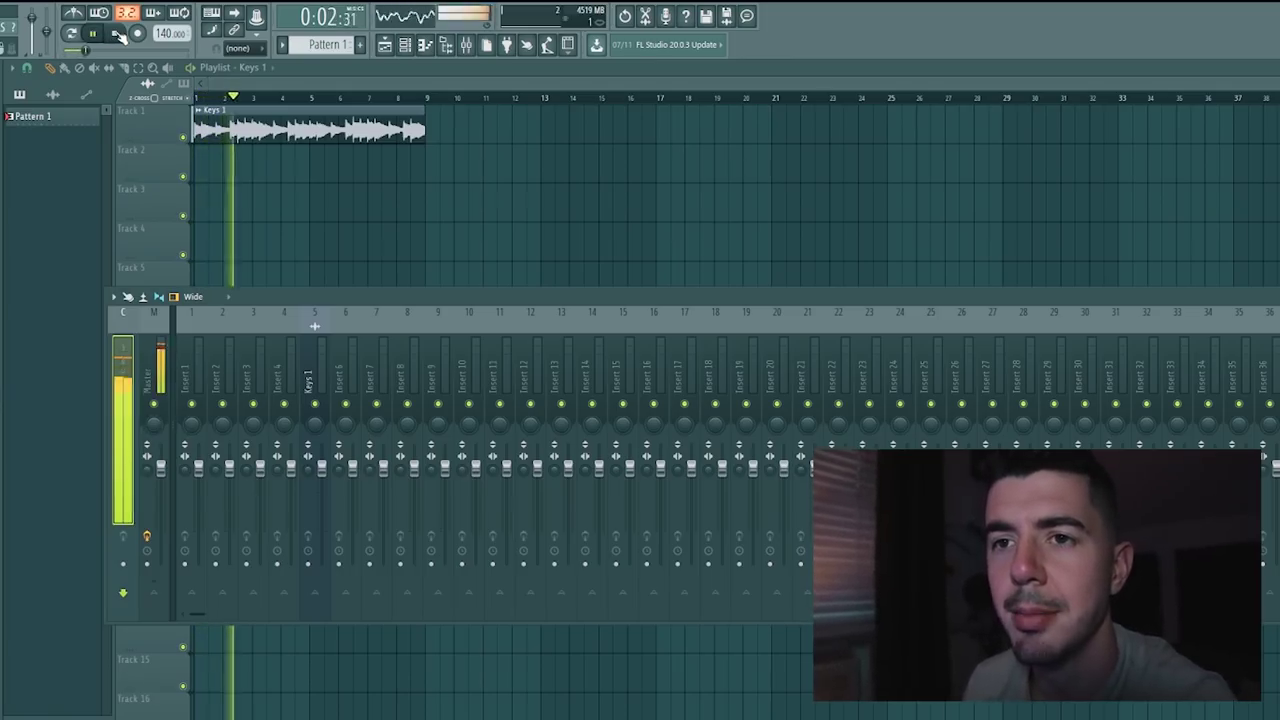
click(116, 33)
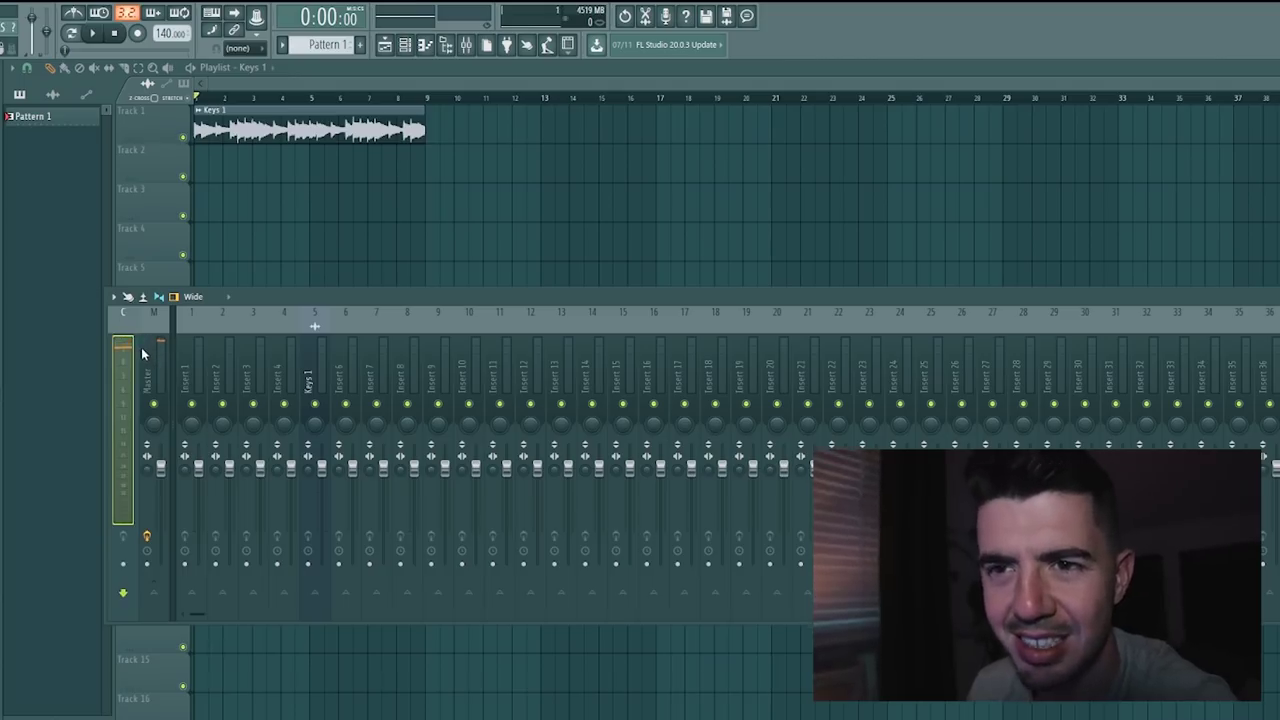
Step: Lower the fader of the Keys 1 mixer track and close the mixer
click(310, 378)
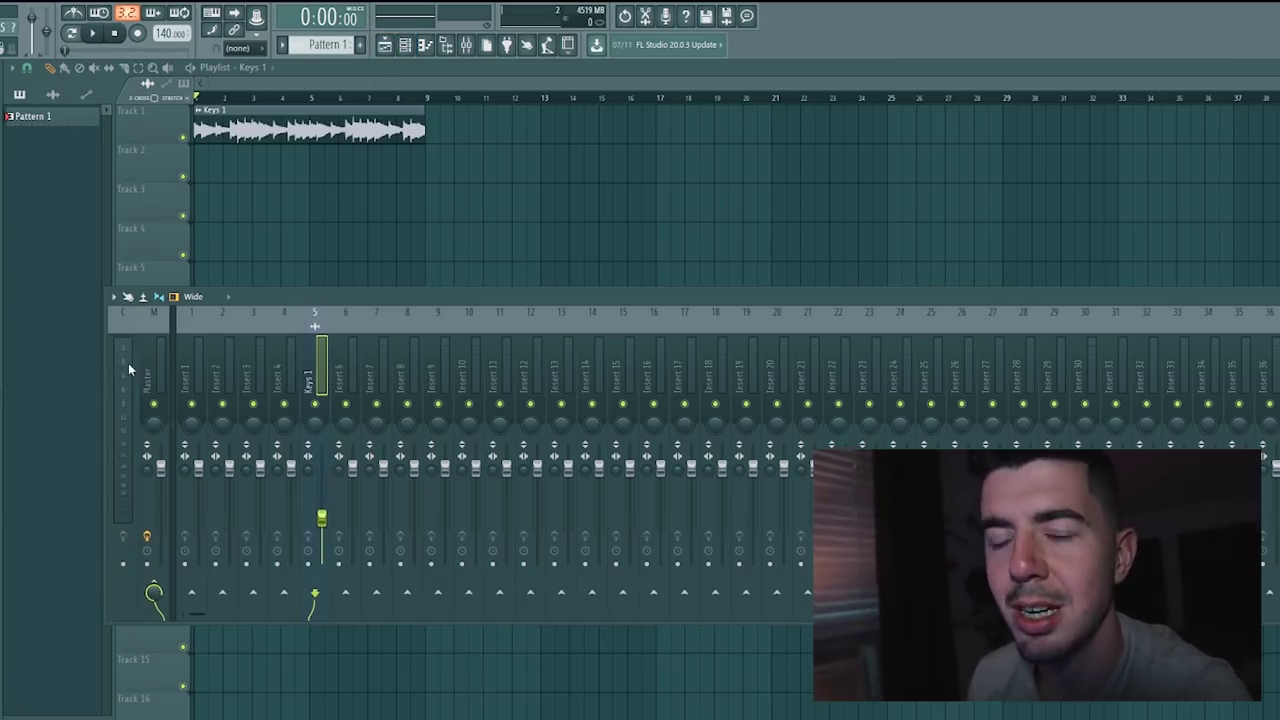
click(152, 376)
click(385, 44)
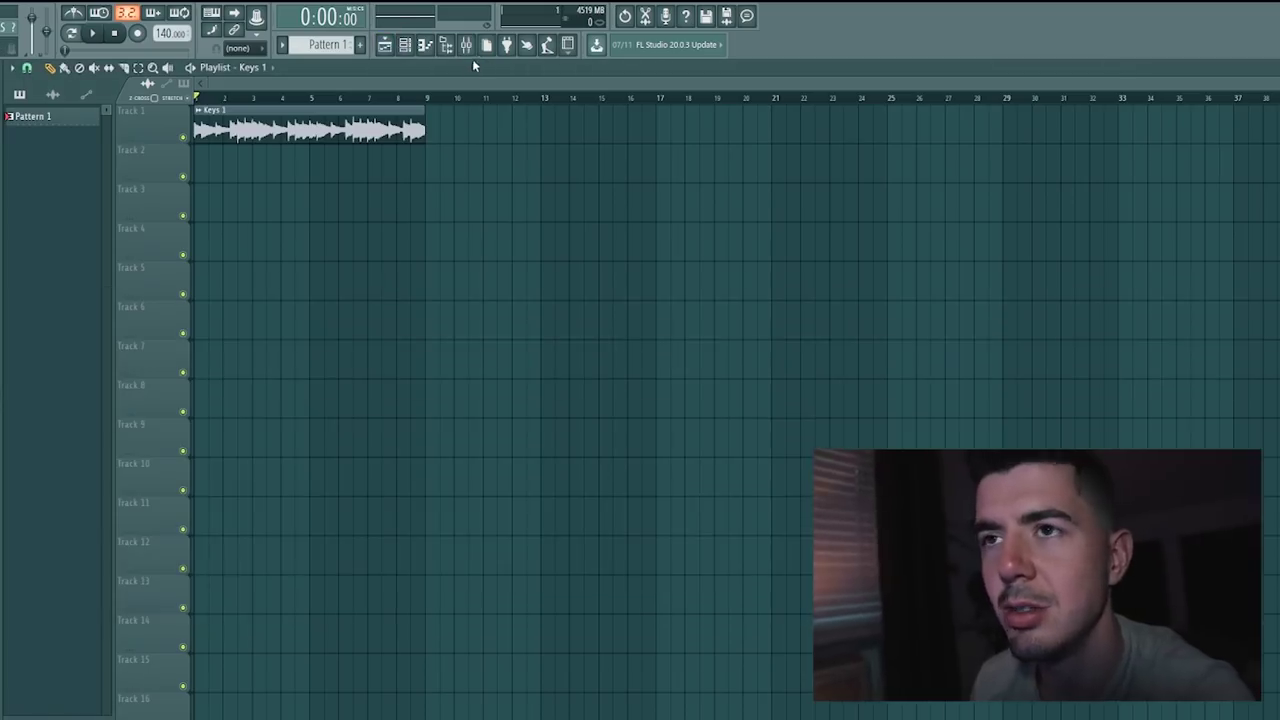